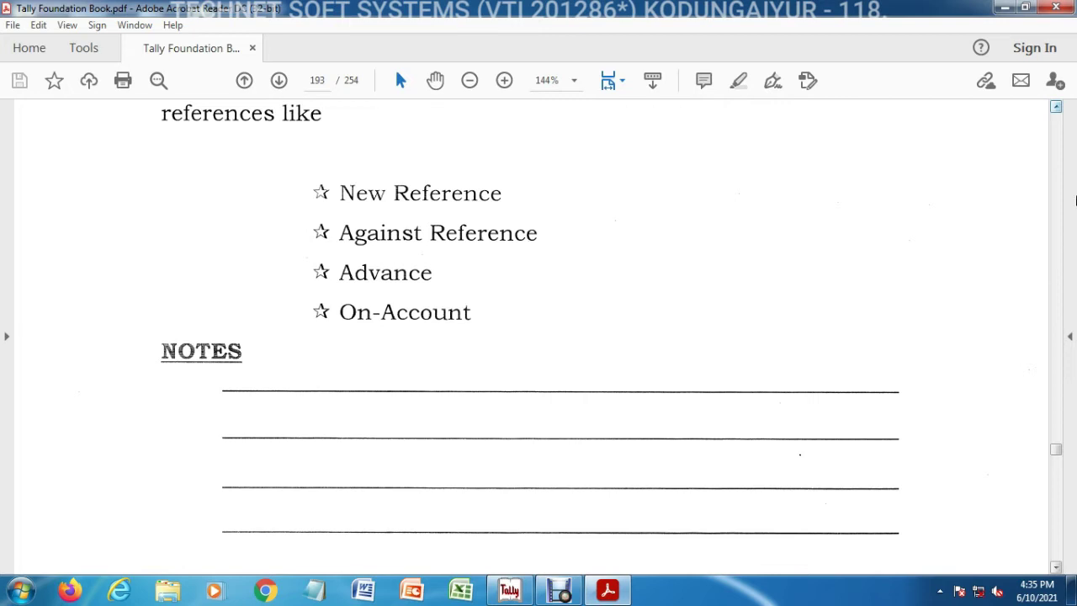
# - Go to page 191 of the Tally book and read the receivables and payables example
pyautogui.moveTo(307, 172); pyautogui.dragTo(545, 217)
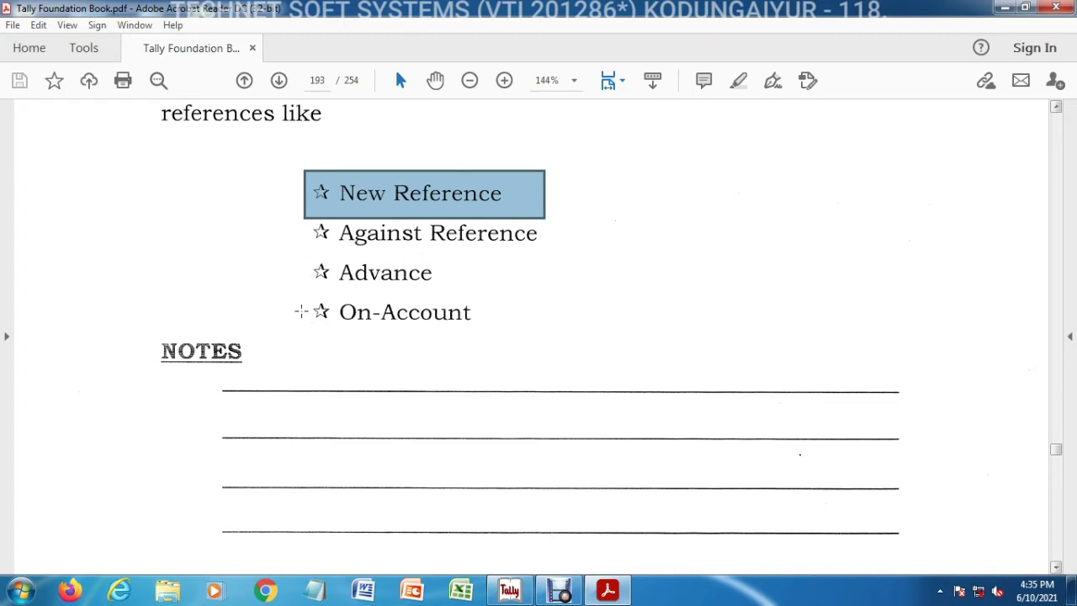
pyautogui.click(393, 233)
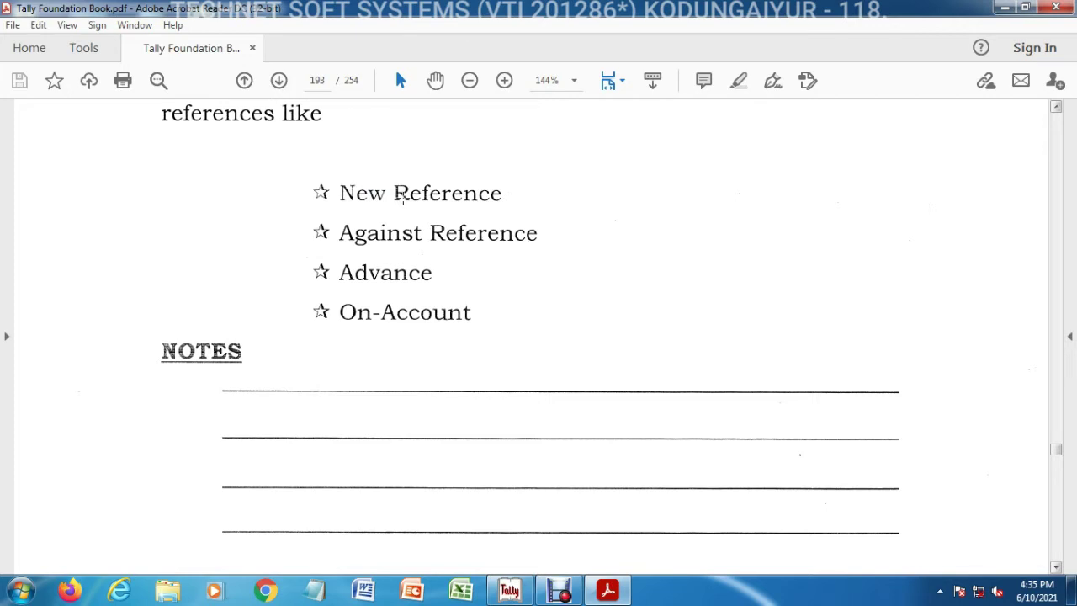
pyautogui.click(319, 80)
pyautogui.write('191')
pyautogui.press('Return')
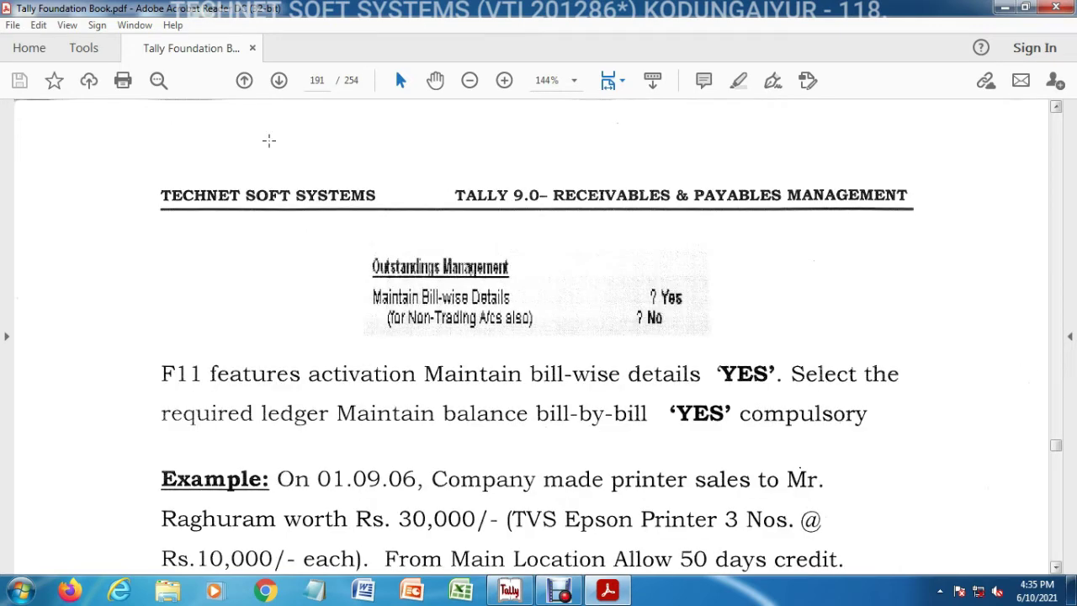
pyautogui.scroll(-5, 1059, 567)
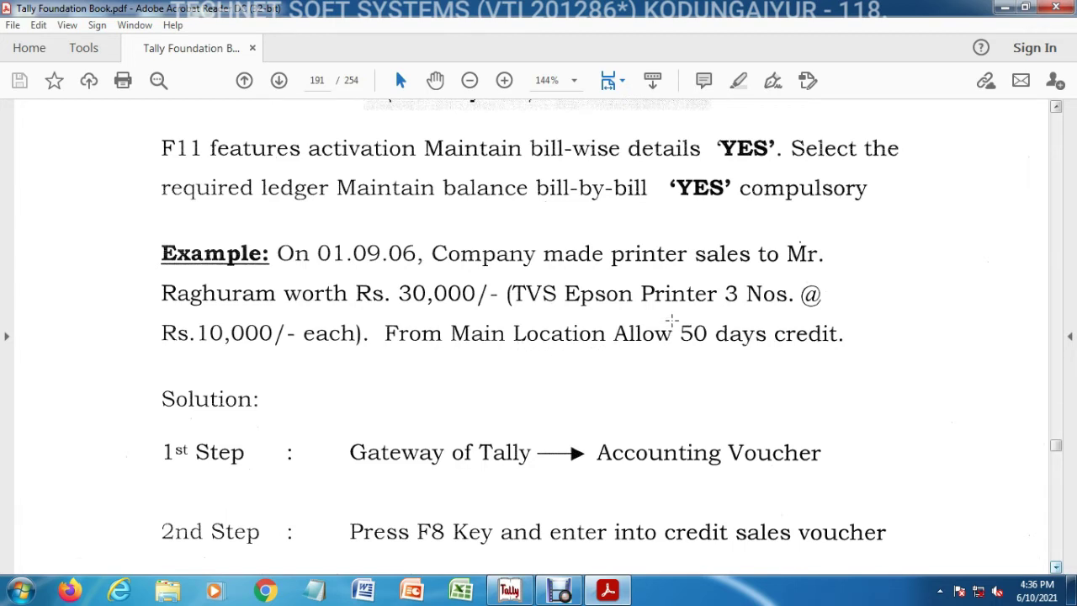
# - Mark the words "50 days credit." in the printer sales example
pyautogui.moveTo(673, 319); pyautogui.dragTo(712, 353)
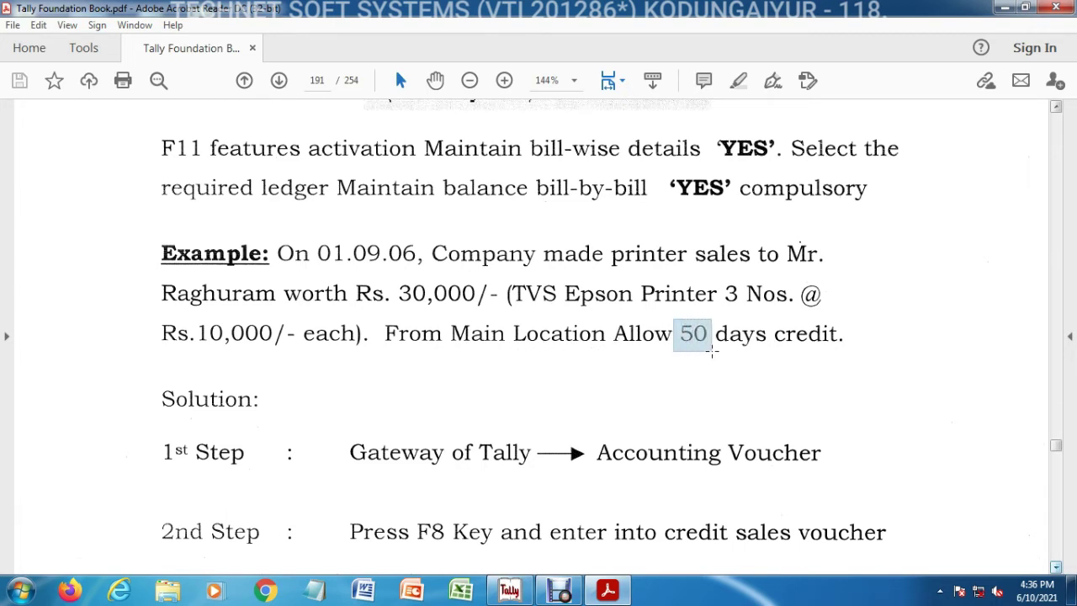
pyautogui.click(708, 353)
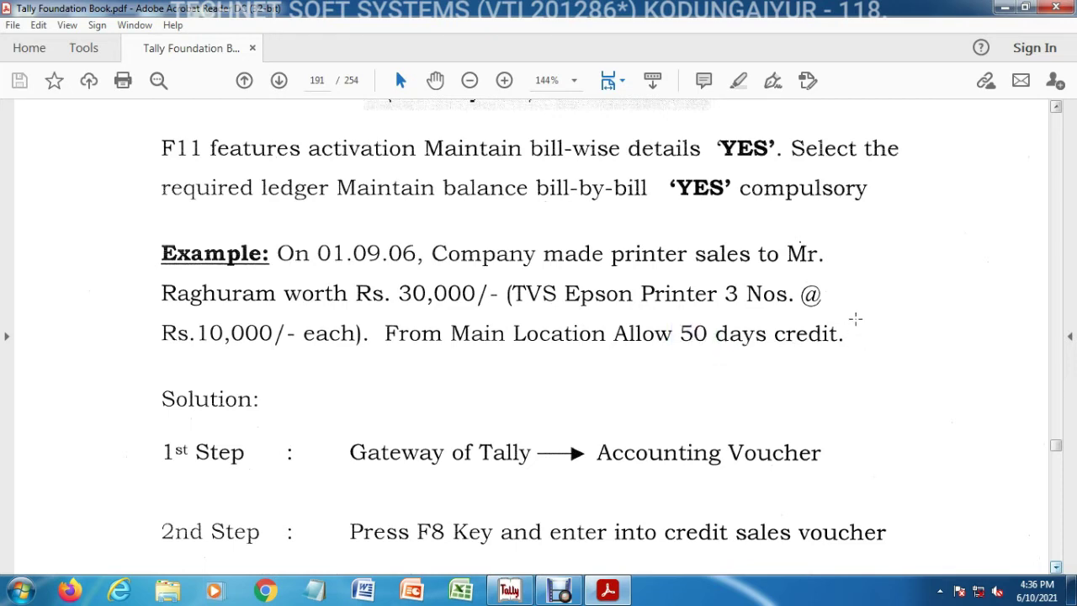
pyautogui.moveTo(855, 319); pyautogui.dragTo(669, 357)
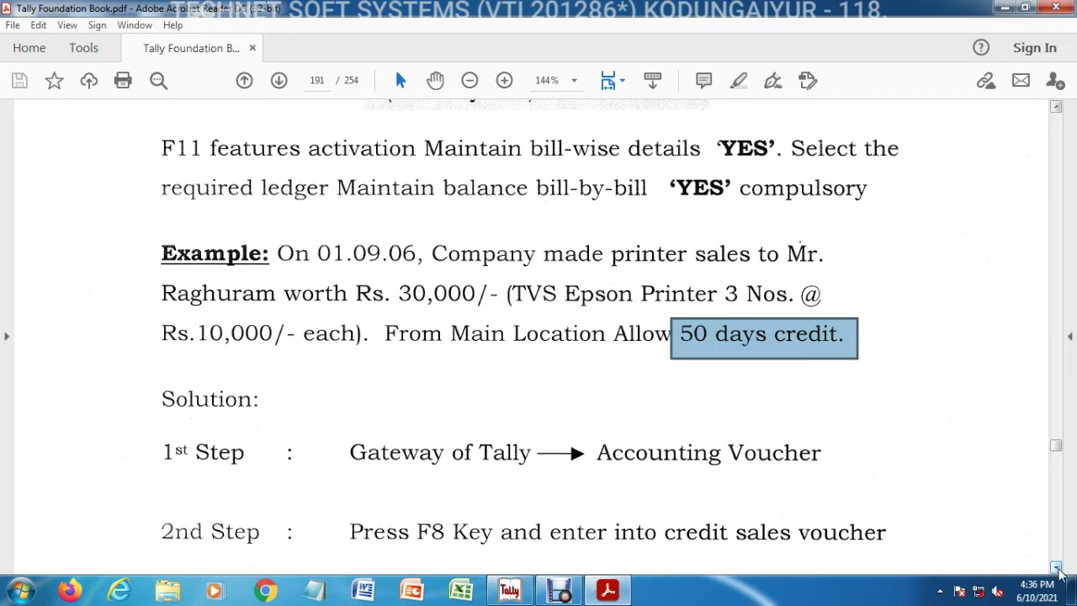
# - Review the credit sales voucher solution steps on page 191 and return to the bill-wise details instructions
pyautogui.moveTo(1059, 571); pyautogui.dragTo(1058, 570)
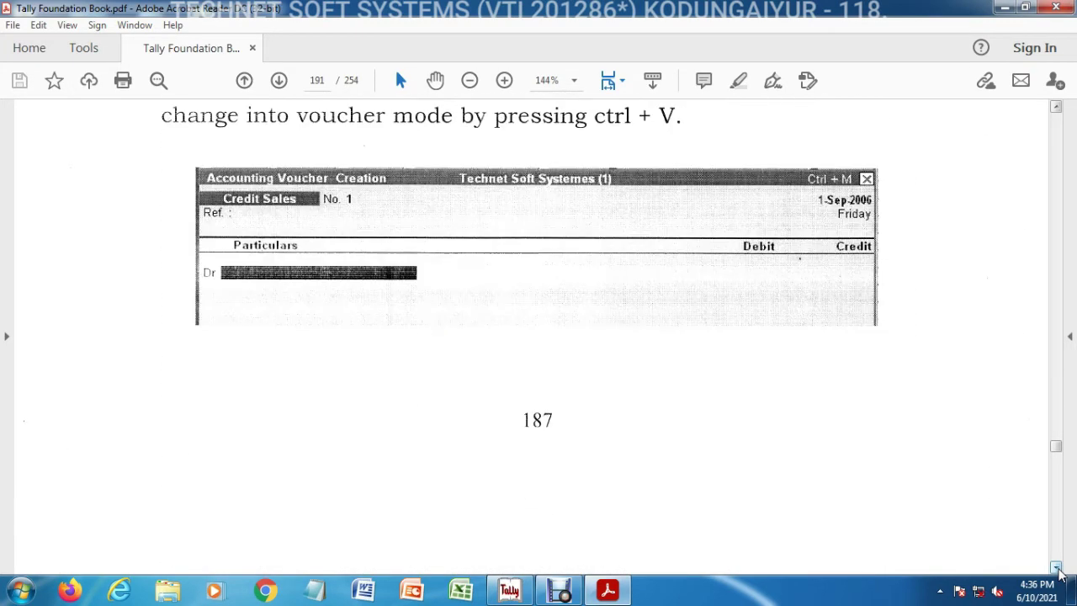
pyautogui.click(1058, 109)
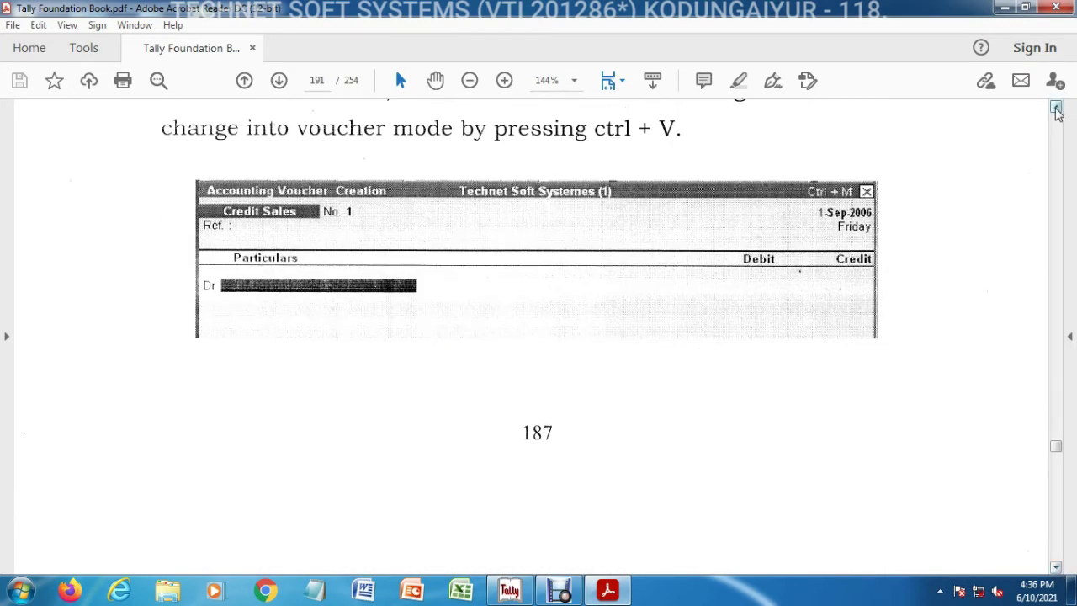
pyautogui.moveTo(1057, 110); pyautogui.dragTo(1058, 110)
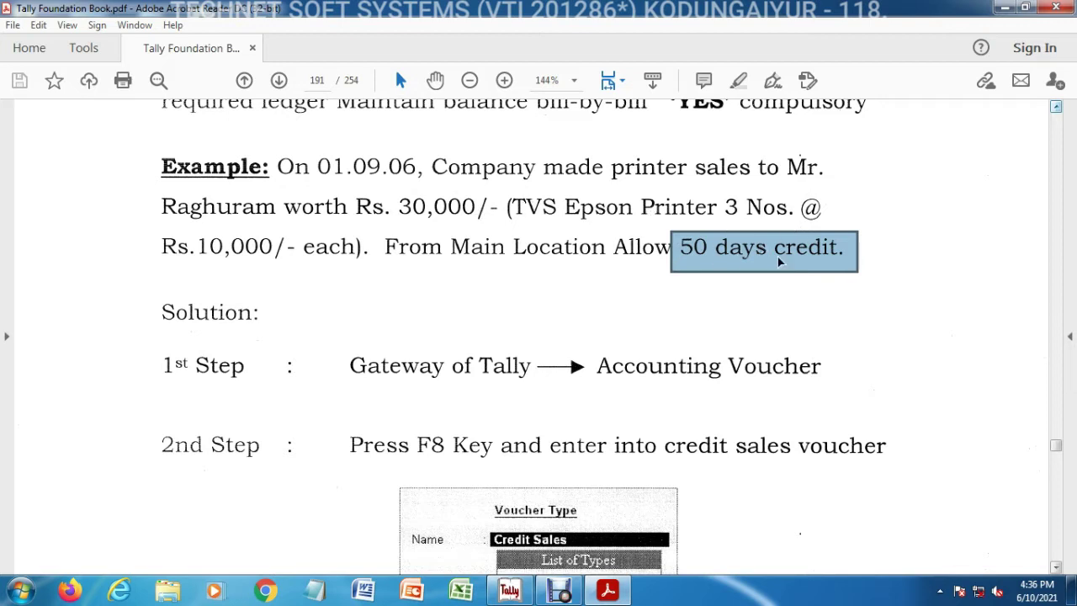
pyautogui.click(1053, 111)
pyautogui.scroll(4, 1055, 116)
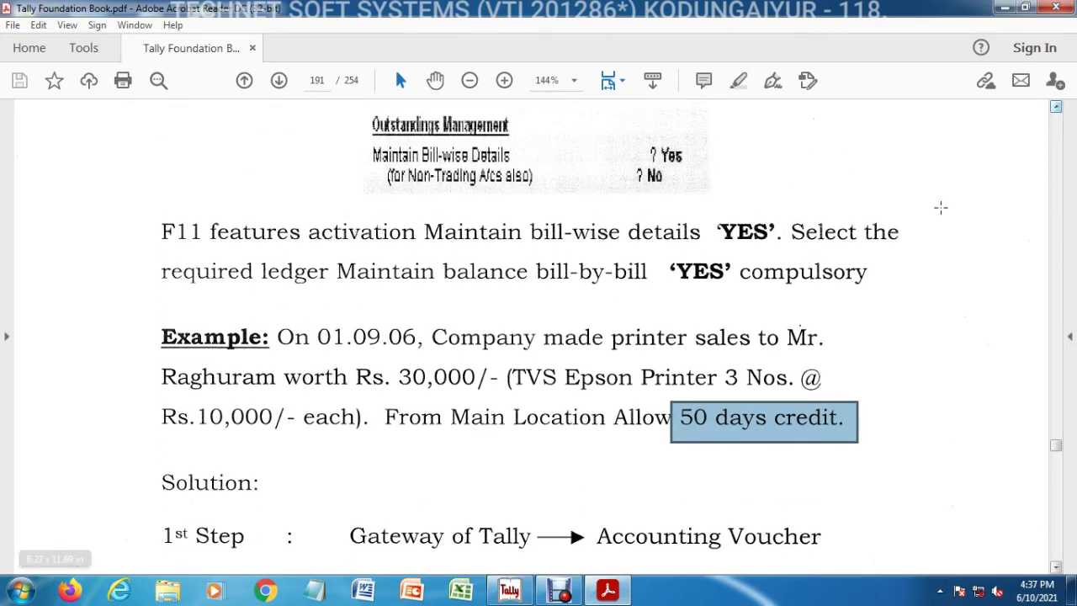
# - Switch to Tally 9 and set Maintain Bill-wise Details to Yes in the company's accounting features
pyautogui.click(1003, 10)
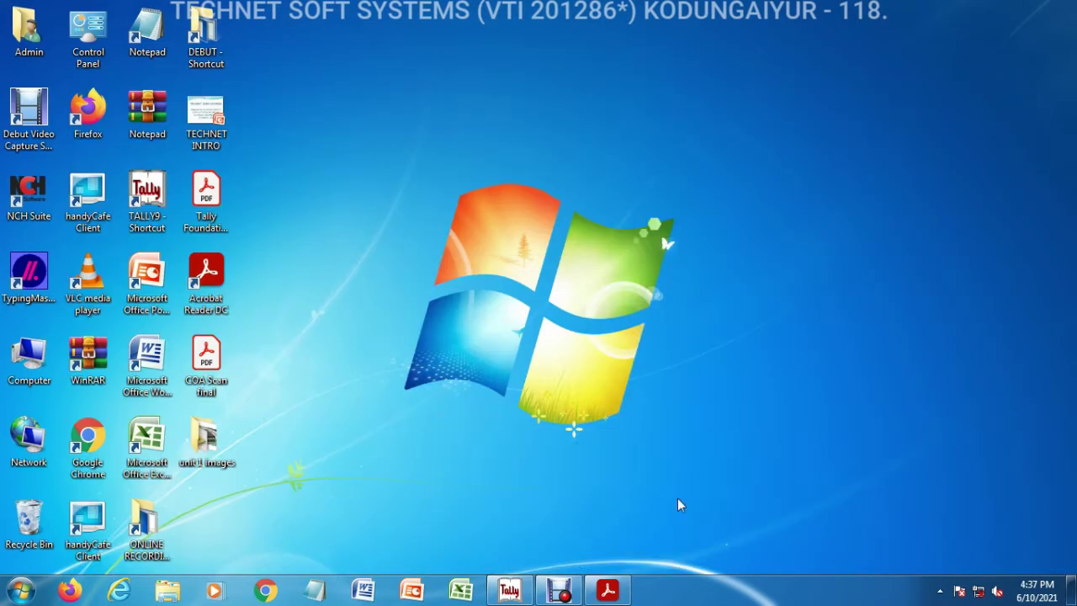
pyautogui.click(511, 592)
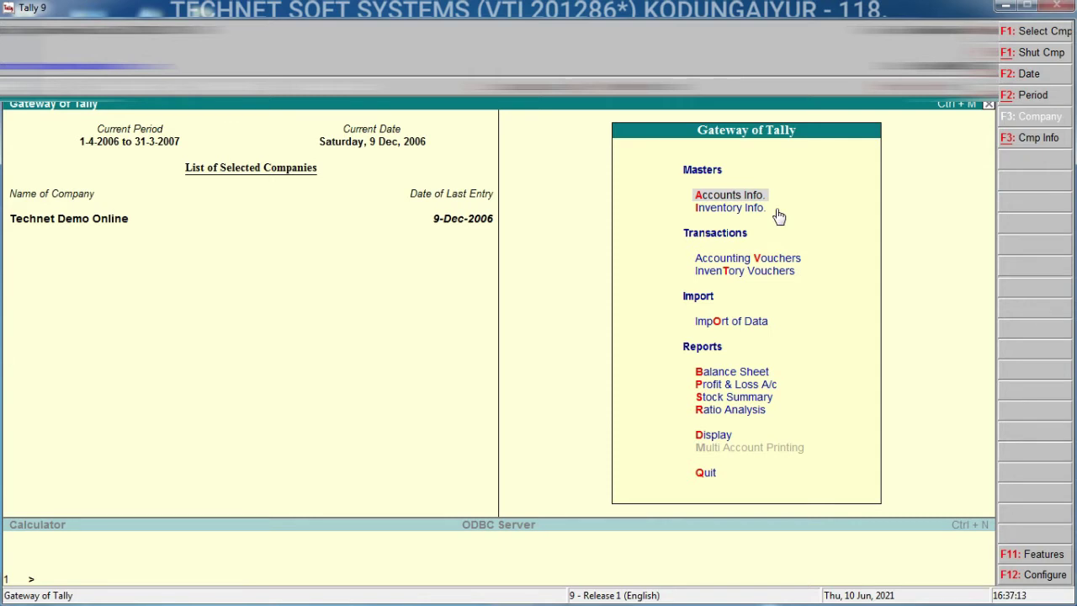
pyautogui.press('F11')
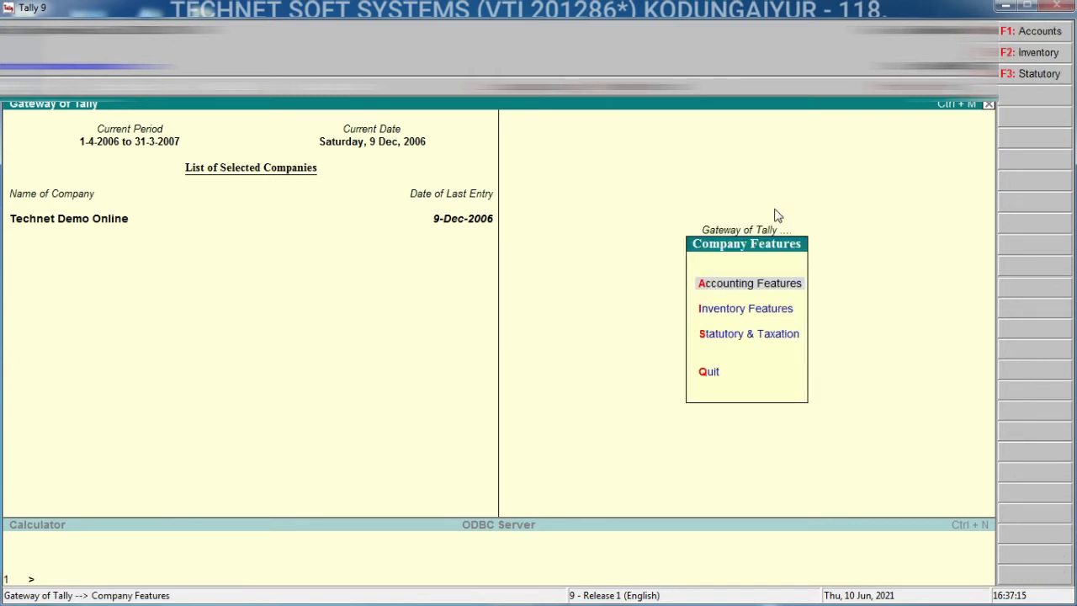
pyautogui.click(768, 284)
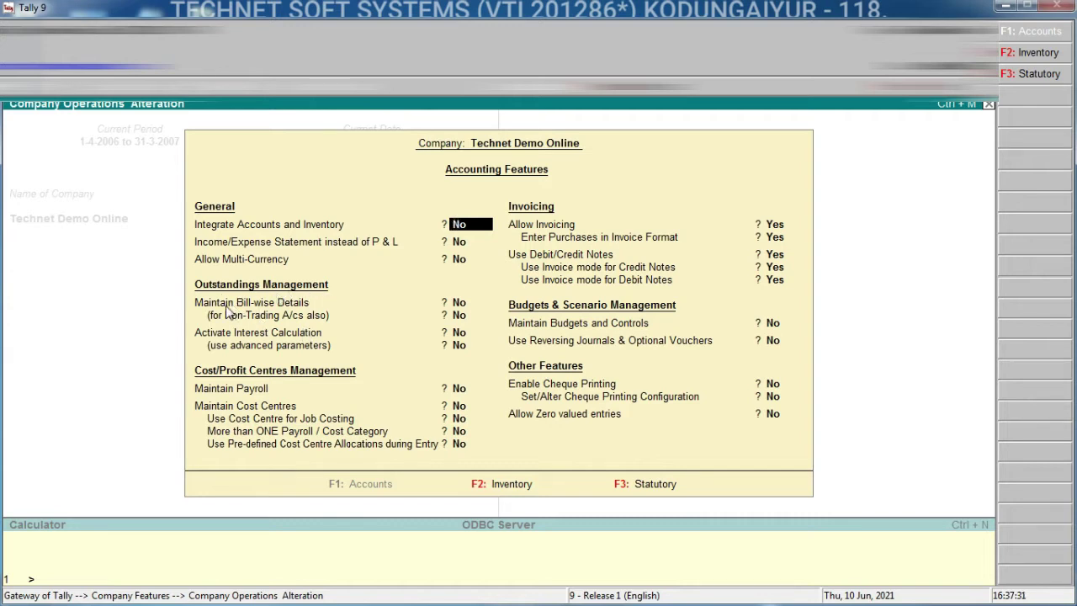
pyautogui.click(459, 303)
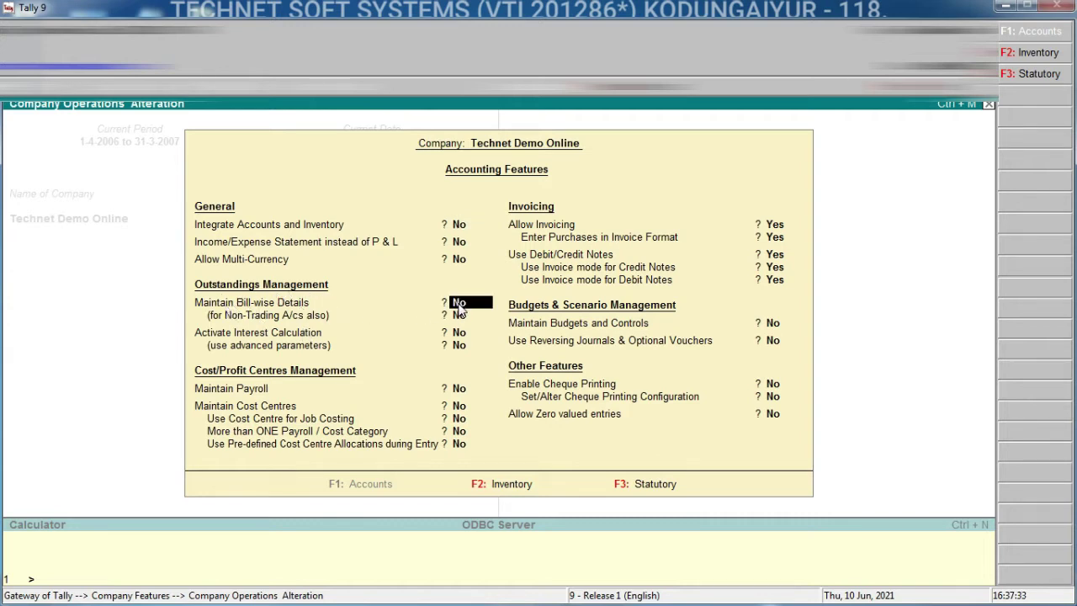
pyautogui.write('Y')
pyautogui.press('Return')
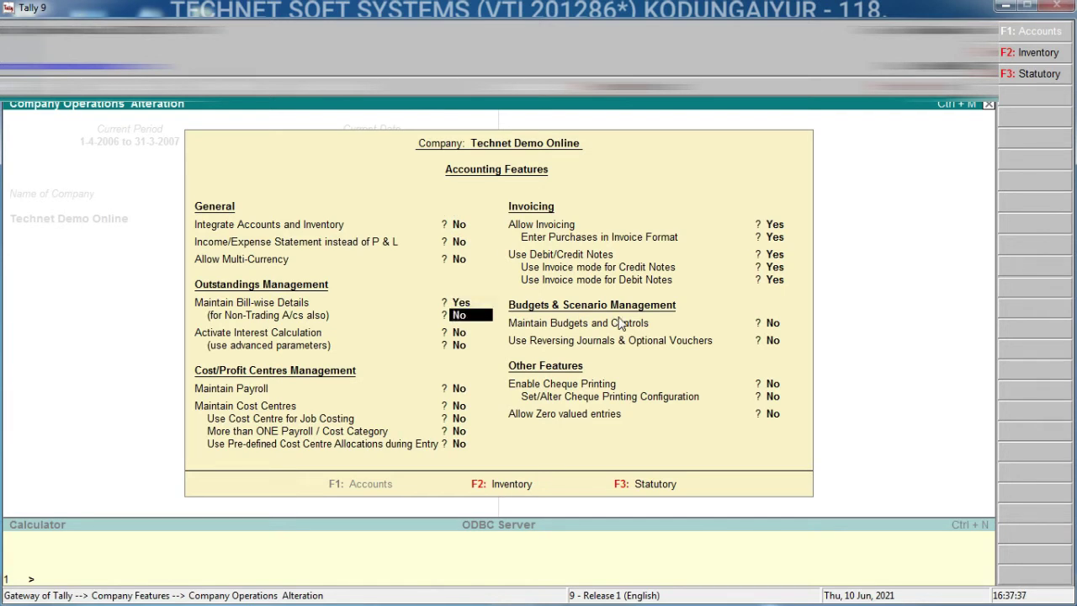
pyautogui.hotkey('ctrl', 'a')
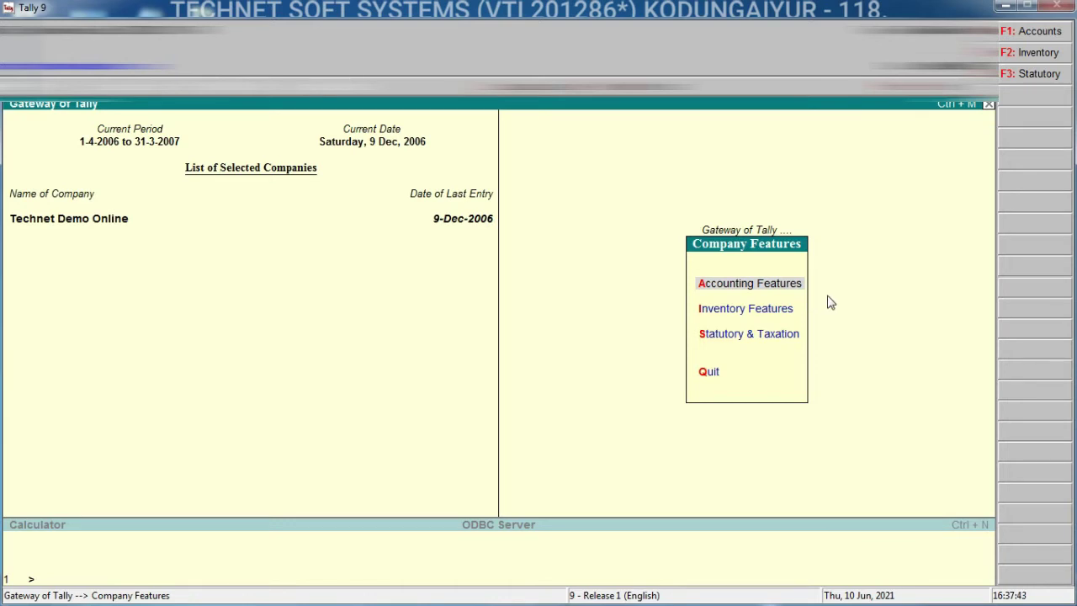
pyautogui.press('Escape')
# - Start a new accounting voucher of type Credit Sales and change it to voucher mode
pyautogui.press('v')
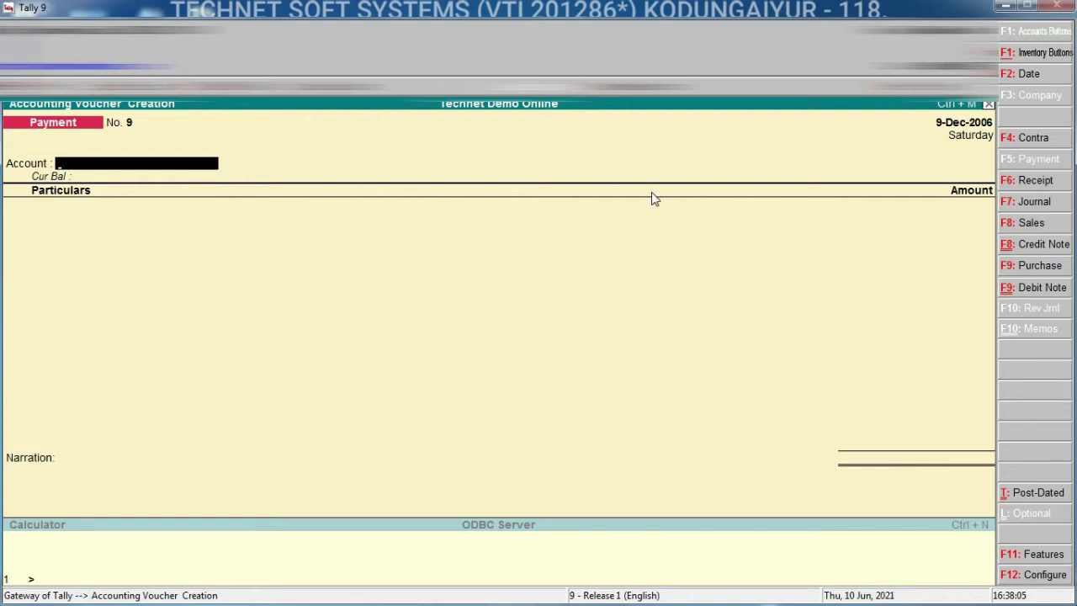
pyautogui.press('F8')
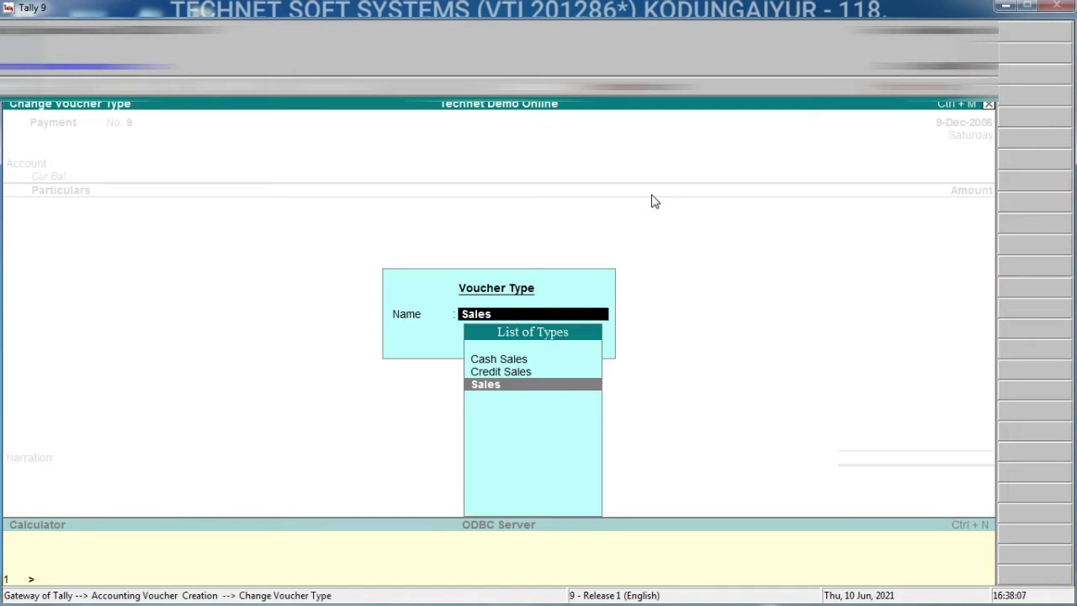
pyautogui.press('Up')
pyautogui.press('Return')
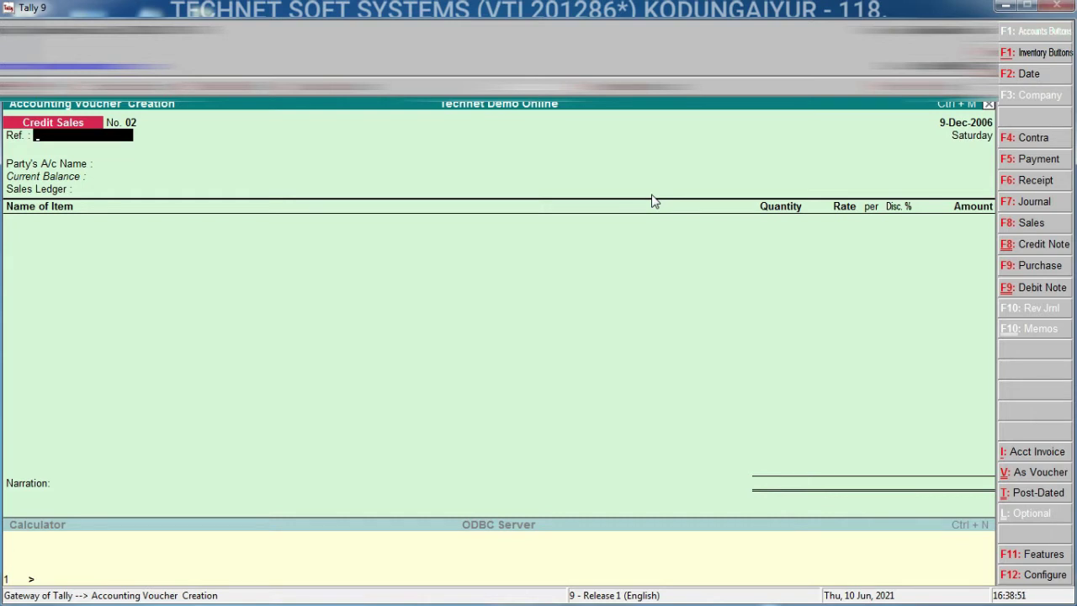
pyautogui.hotkey('ctrl', 'v')
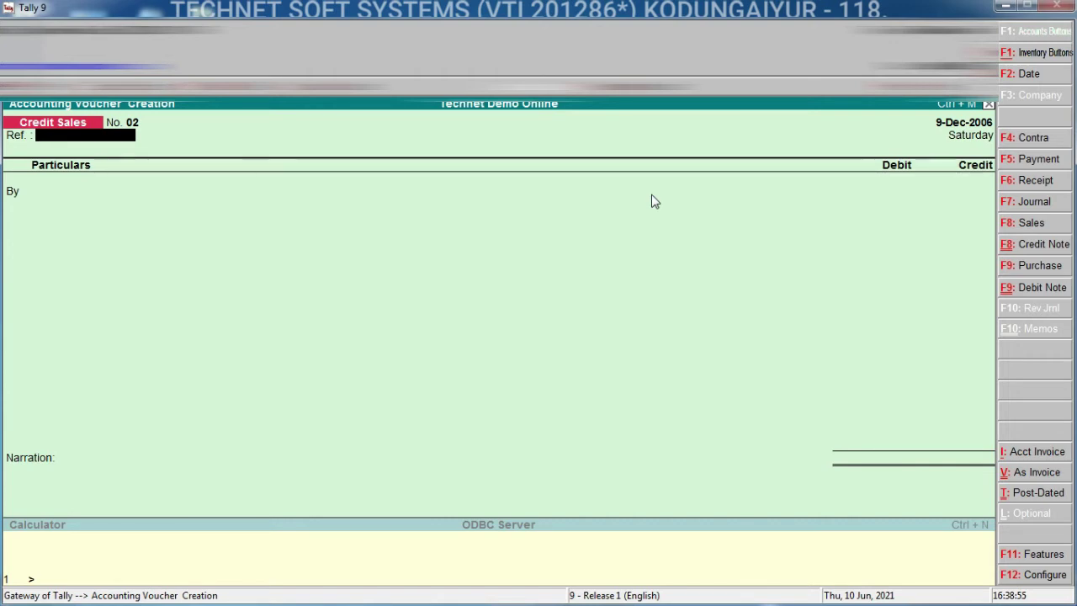
# - Configure accounting vouchers with single entry mode for Pymt/Rcpt/Contra set to No and Cr/Dr instead of To/By set to Yes
pyautogui.press('F12')
pyautogui.press('Return')
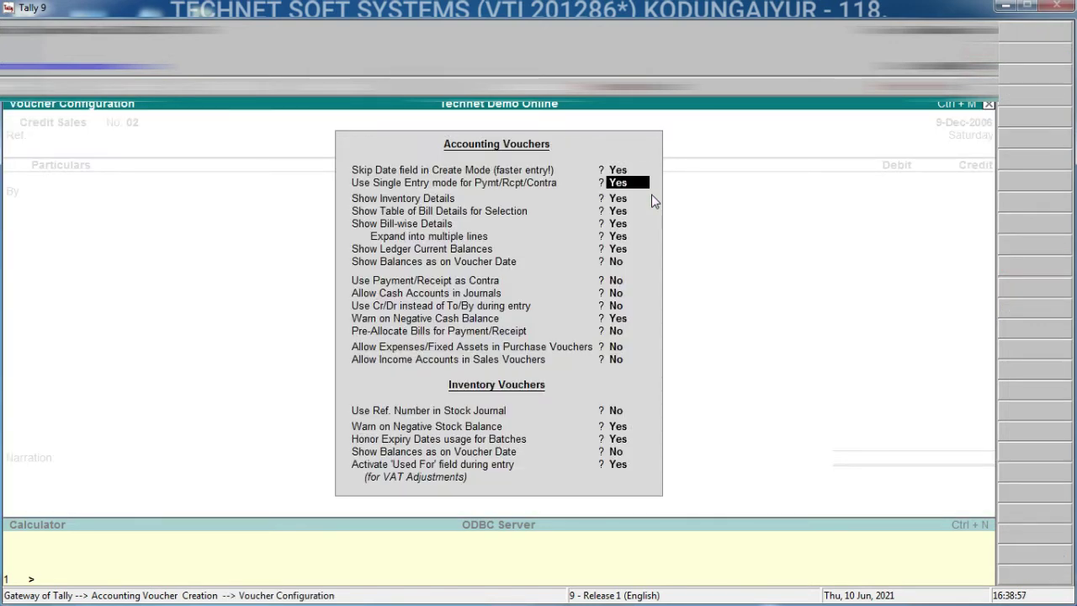
pyautogui.write('n')
pyautogui.press('Return')
pyautogui.press('Return')
pyautogui.press('Return')
pyautogui.press('Return')
pyautogui.press('Return')
pyautogui.press('Return')
pyautogui.press('Return')
pyautogui.press('Return')
pyautogui.press('Return')
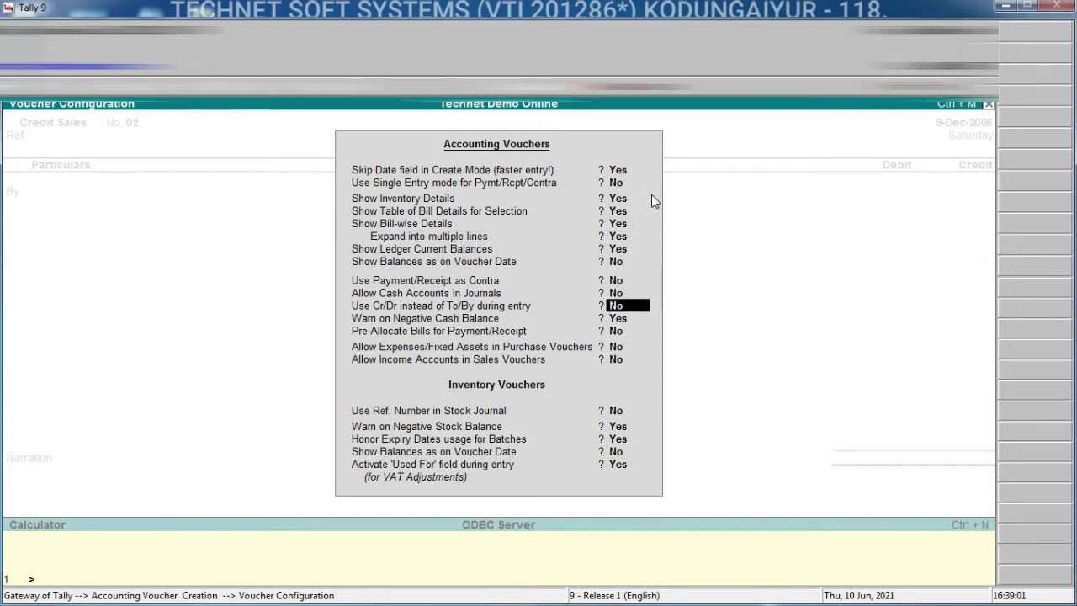
pyautogui.write('y')
pyautogui.press('Return')
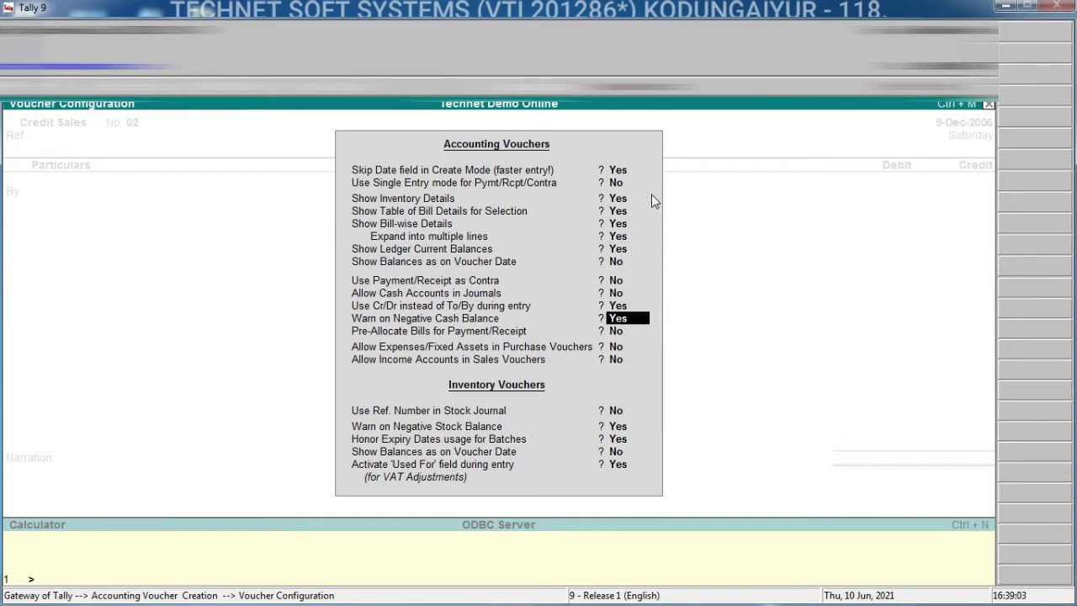
pyautogui.hotkey('ctrl', 'a')
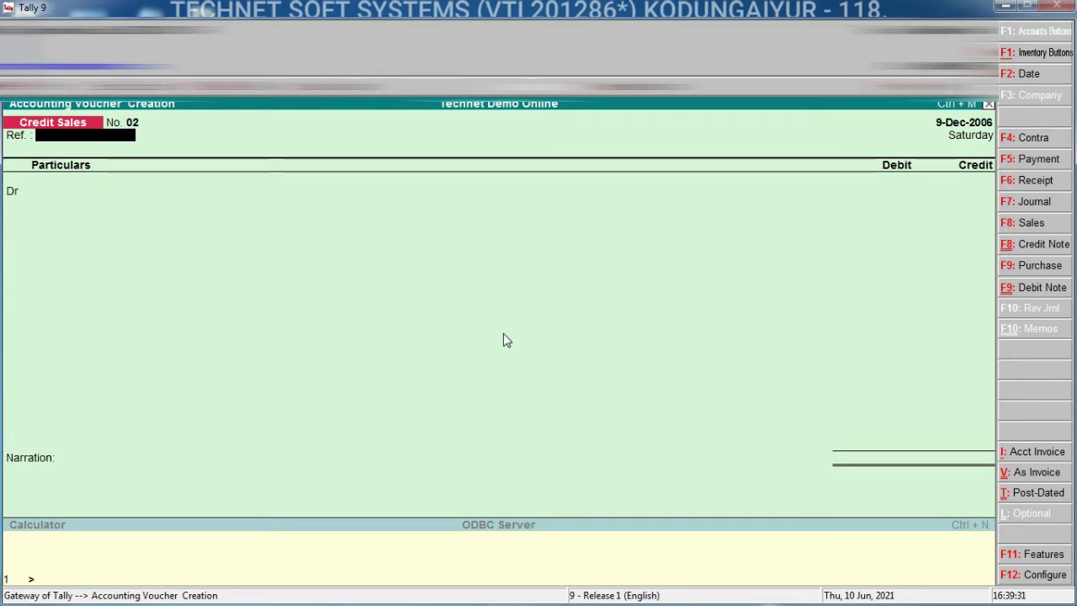
# - Reselect the Credit Sales voucher type, set its date to 1-Sep-2006 and change it to voucher mode
pyautogui.press('F8')
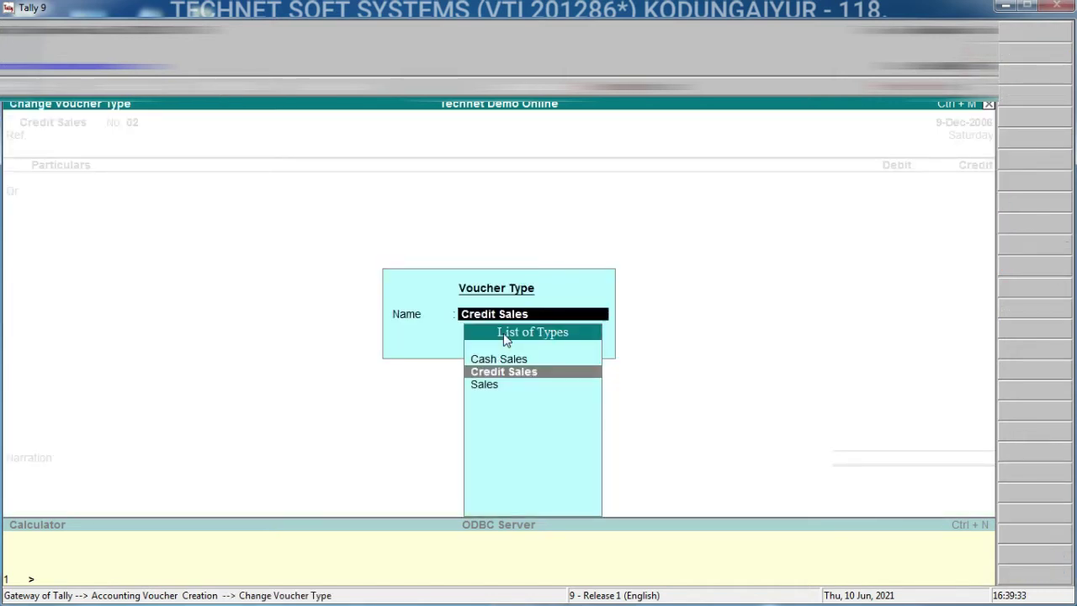
pyautogui.press('Return')
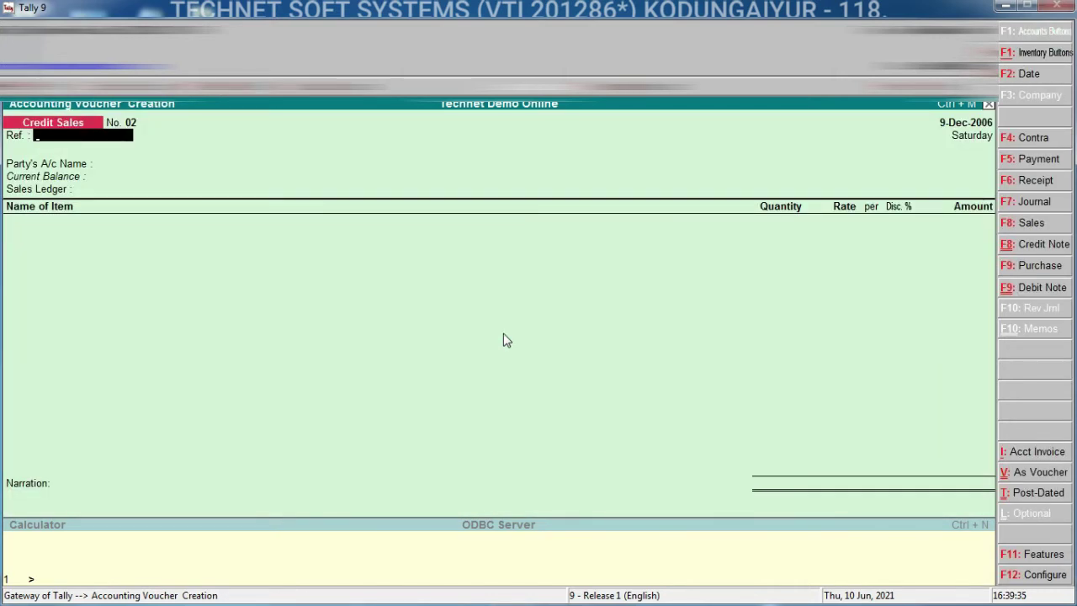
pyautogui.press('F2')
pyautogui.write('01.09')
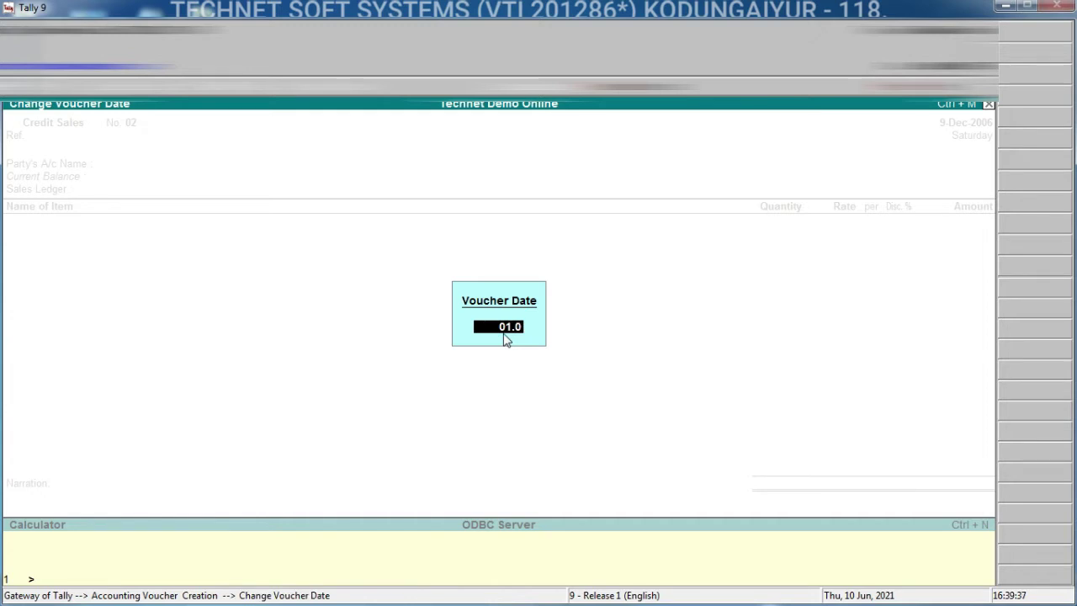
pyautogui.press('Return')
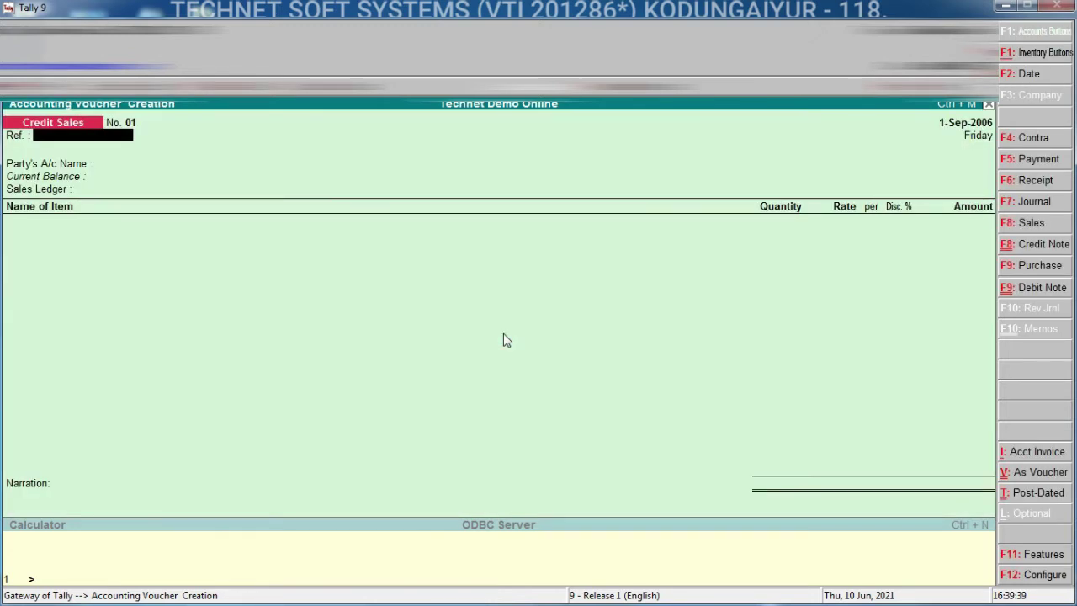
pyautogui.hotkey('ctrl', 'v')
# - Check the single entry mode and Cr/Dr options in the voucher configuration
pyautogui.press('F12')
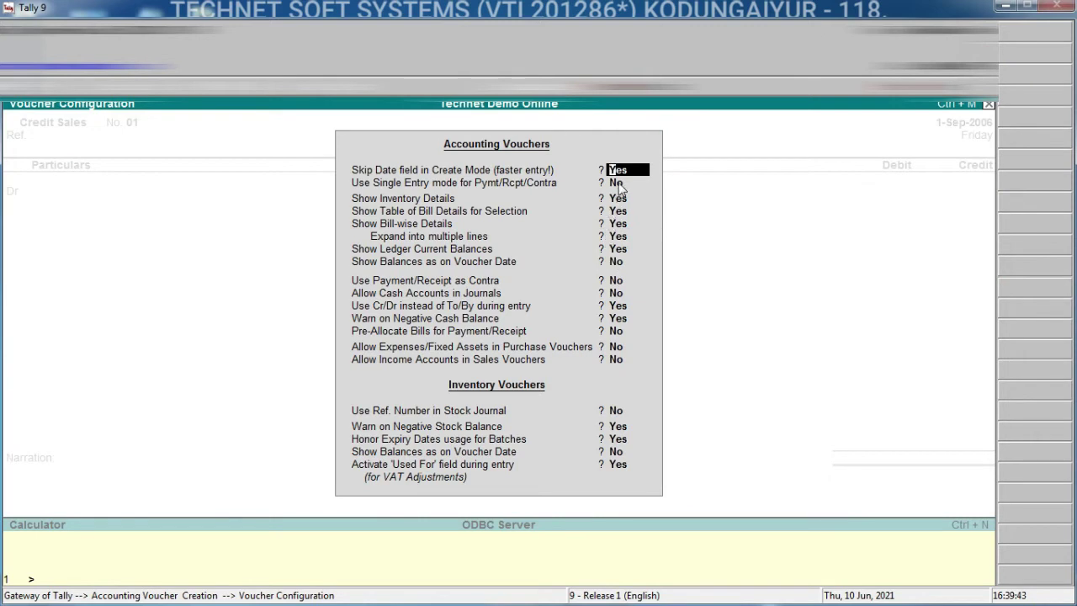
pyautogui.press('Return')
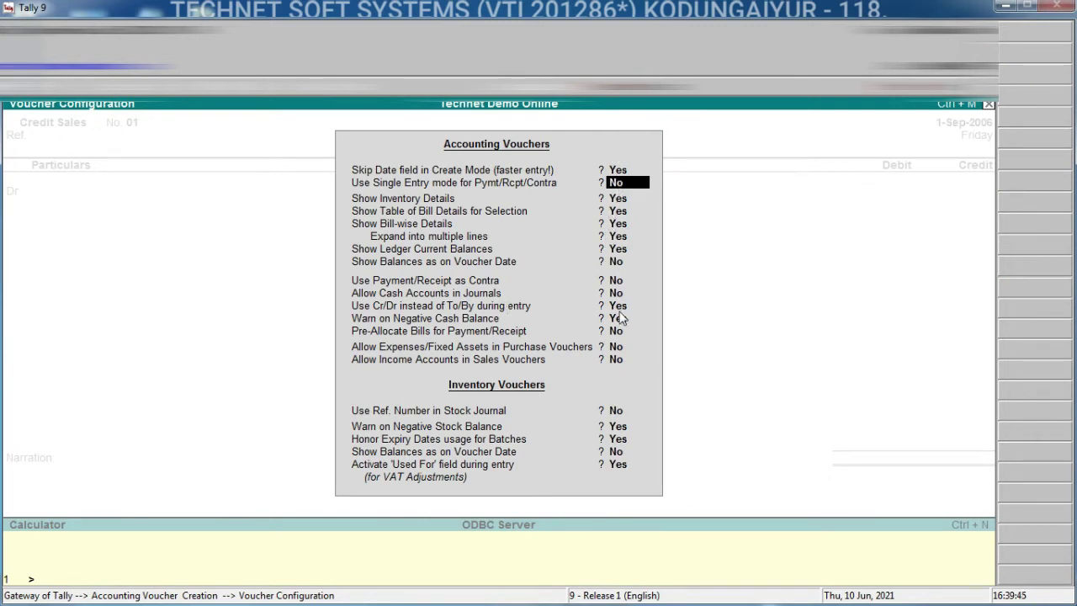
pyautogui.hotkey('ctrl', 'a')
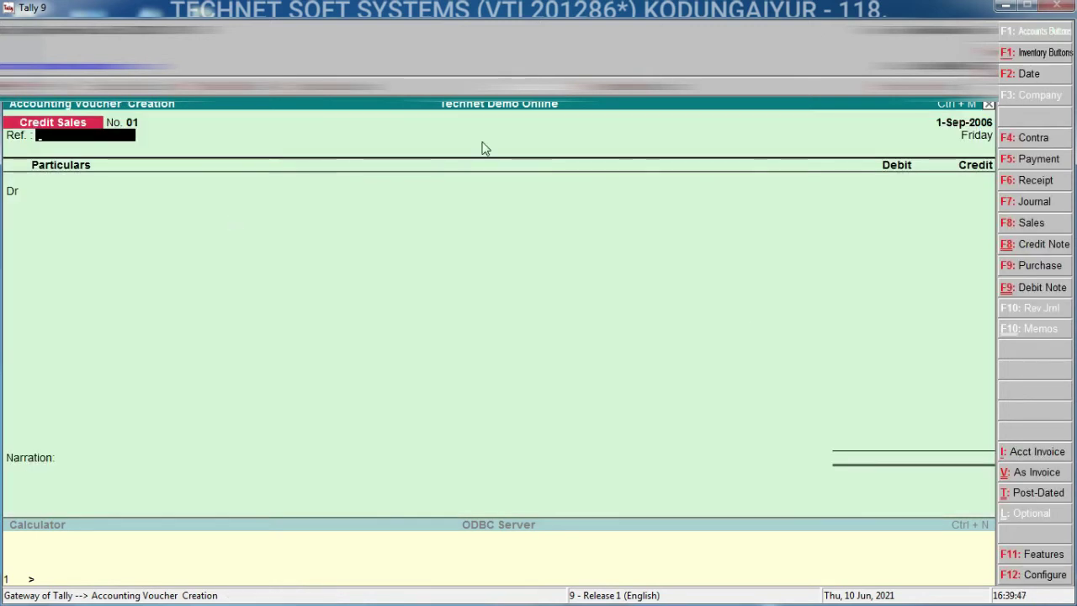
# - Leave the voucher reference blank and create a new ledger from the debit line, entering the customer's name without an alias
pyautogui.press('Return')
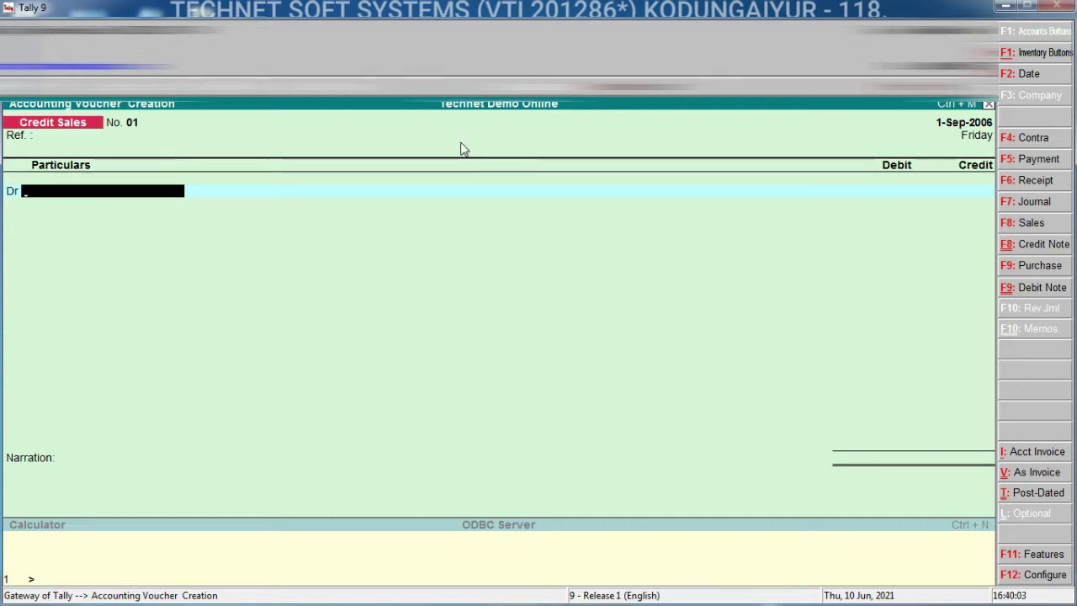
pyautogui.write('MR')
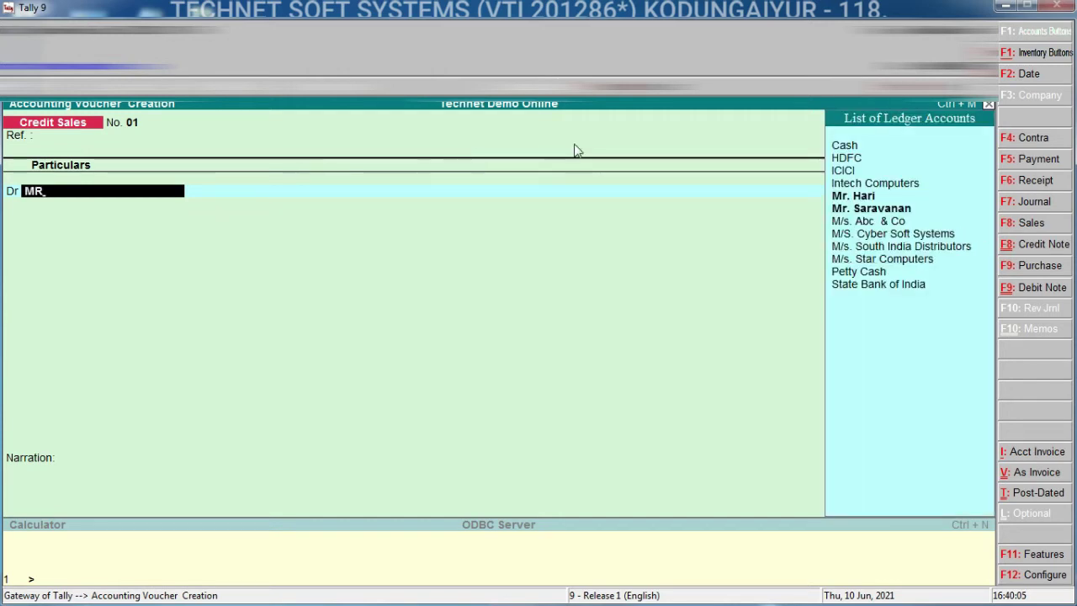
pyautogui.press('BackSpace')
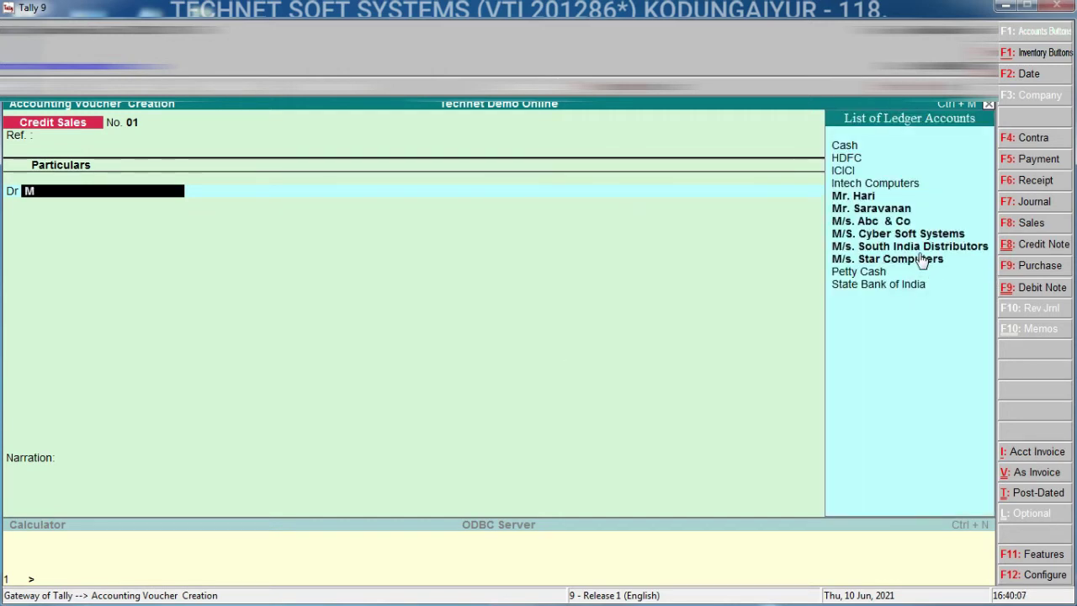
pyautogui.press('BackSpace')
pyautogui.hotkey('alt', 'c')
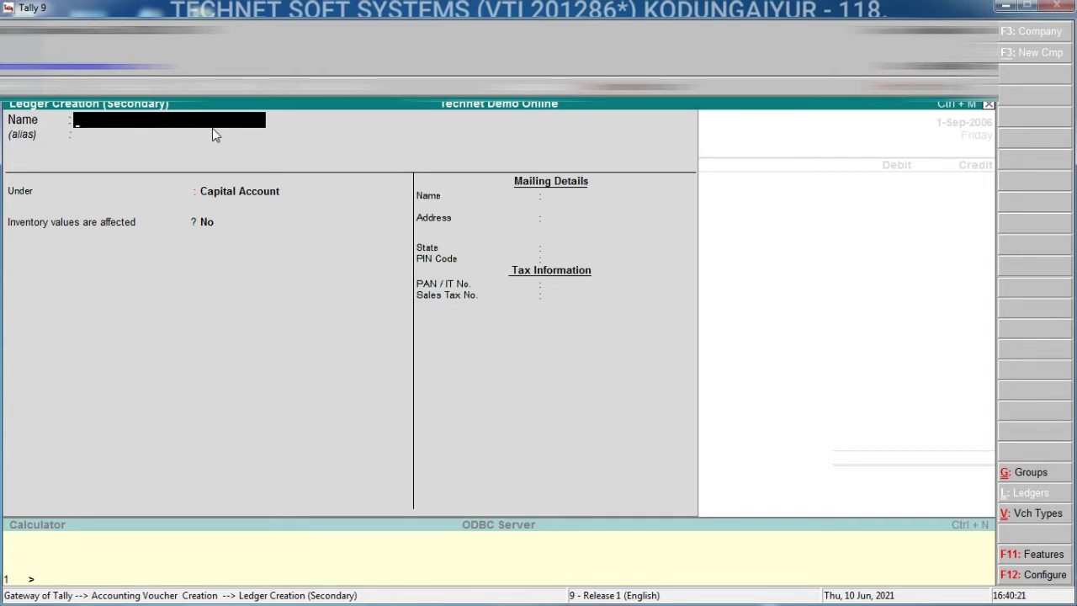
pyautogui.write('Mr. Raghuram')
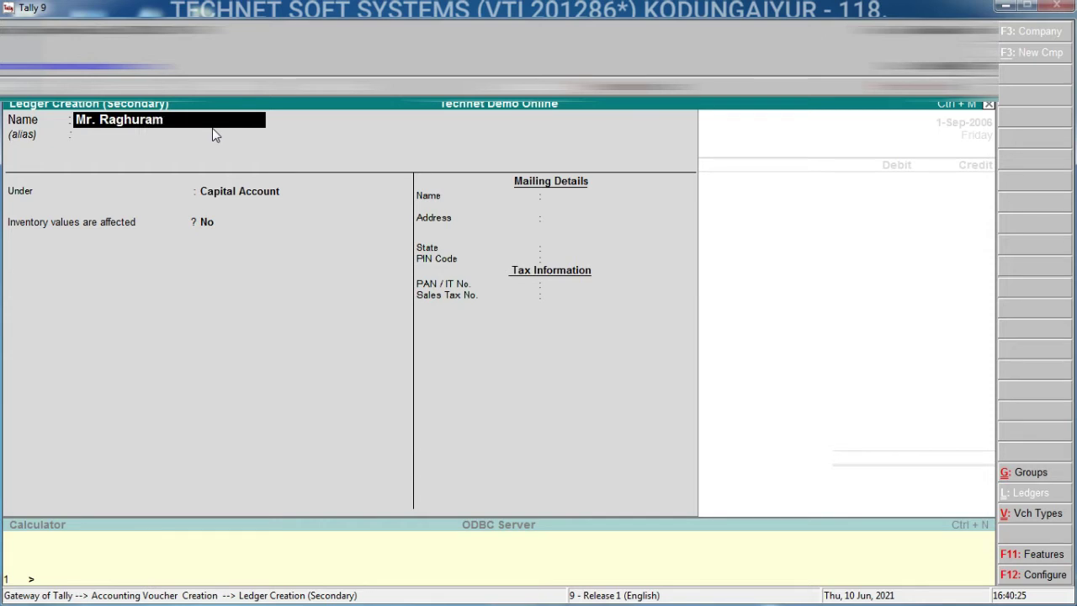
pyautogui.press('Return')
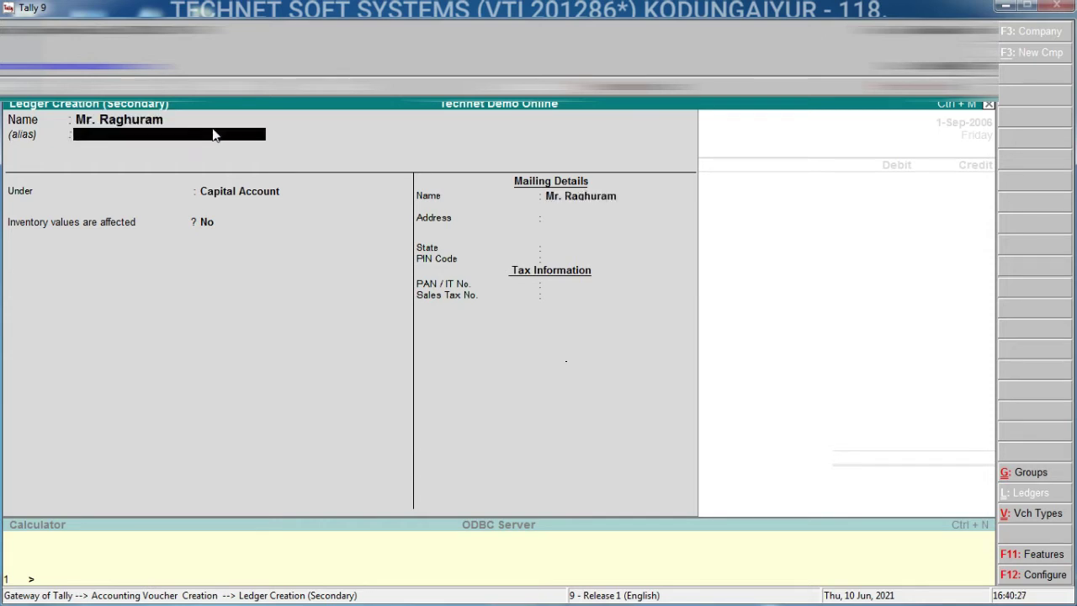
pyautogui.press('Return')
# - Place the customer's ledger under the Sundry Debtors group
pyautogui.write('S')
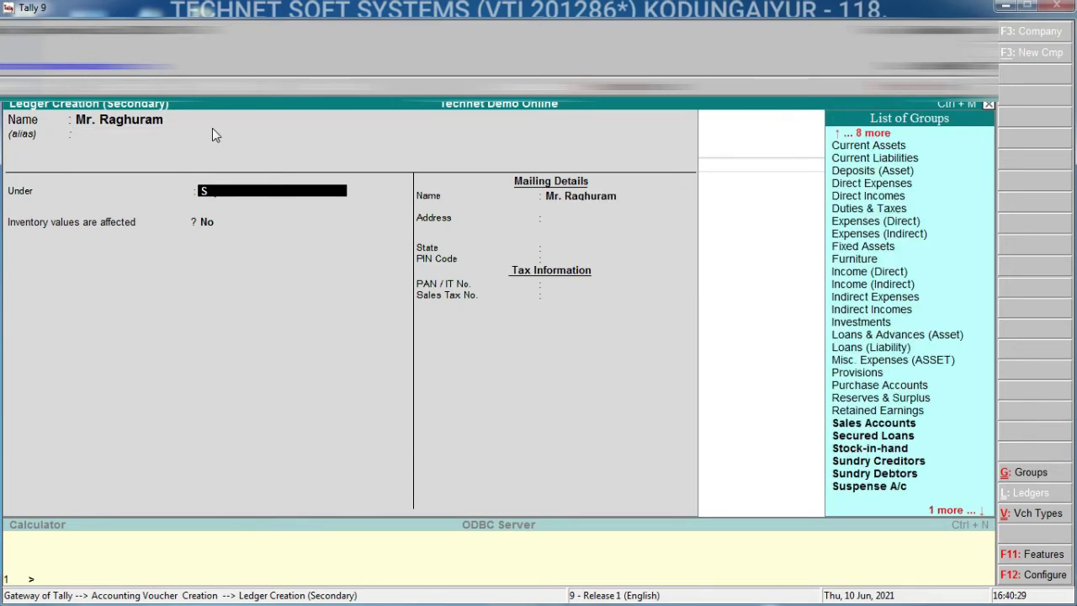
pyautogui.press('Up')
pyautogui.press('Up')
pyautogui.press('Up')
pyautogui.press('Up')
pyautogui.press('Up')
pyautogui.press('Up')
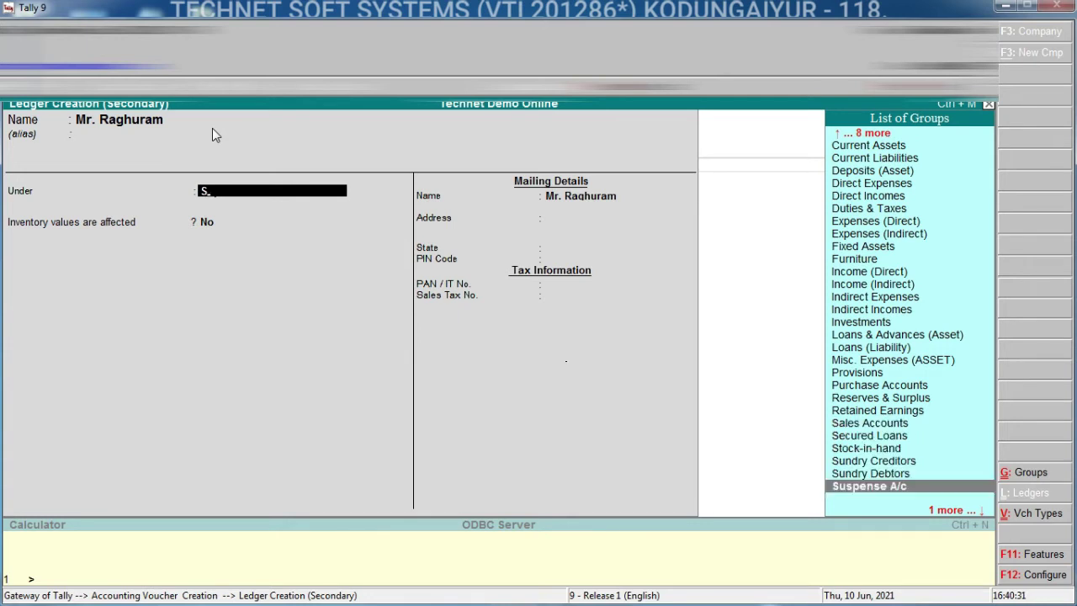
pyautogui.press('Down')
pyautogui.press('Down')
pyautogui.press('Down')
pyautogui.press('Down')
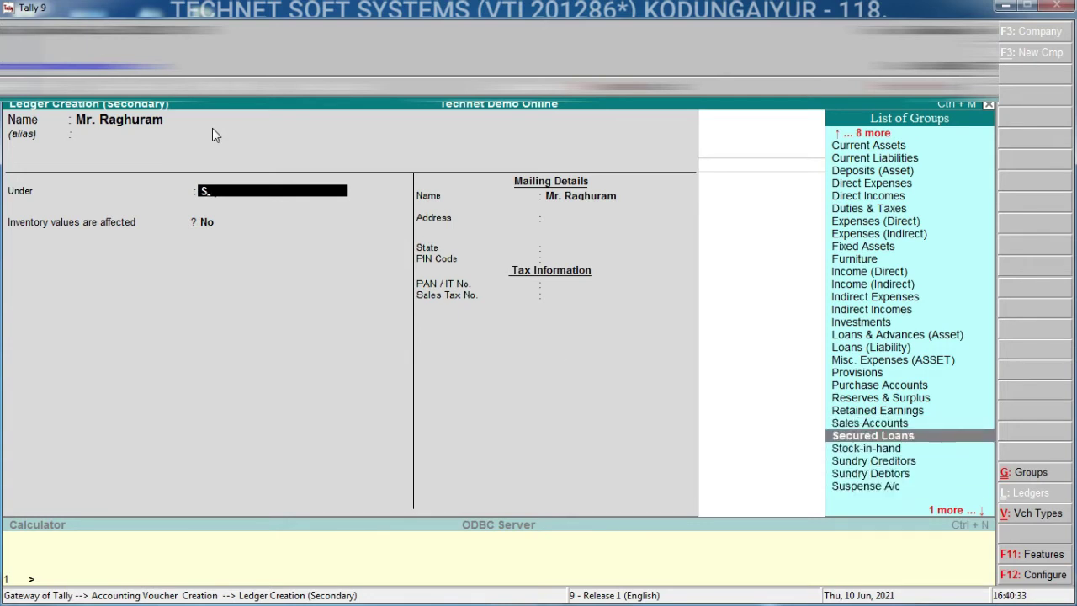
pyautogui.press('Return')
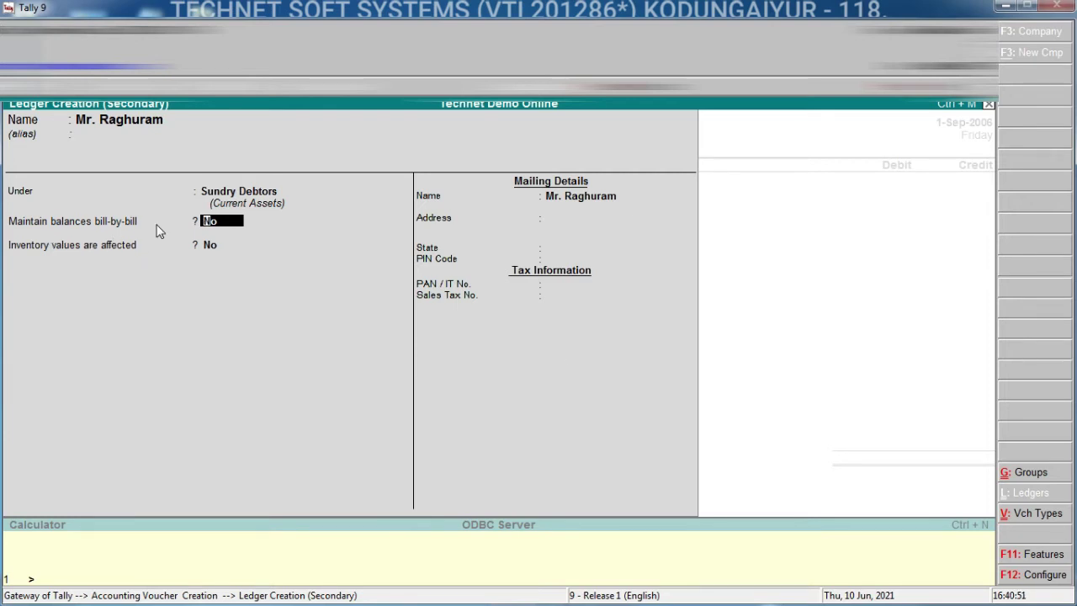
# - Set Maintain balances bill-by-bill to Yes for the ledger, leaving Default Credit Period blank and Inventory values are affected at No
pyautogui.write('y')
pyautogui.press('Return')
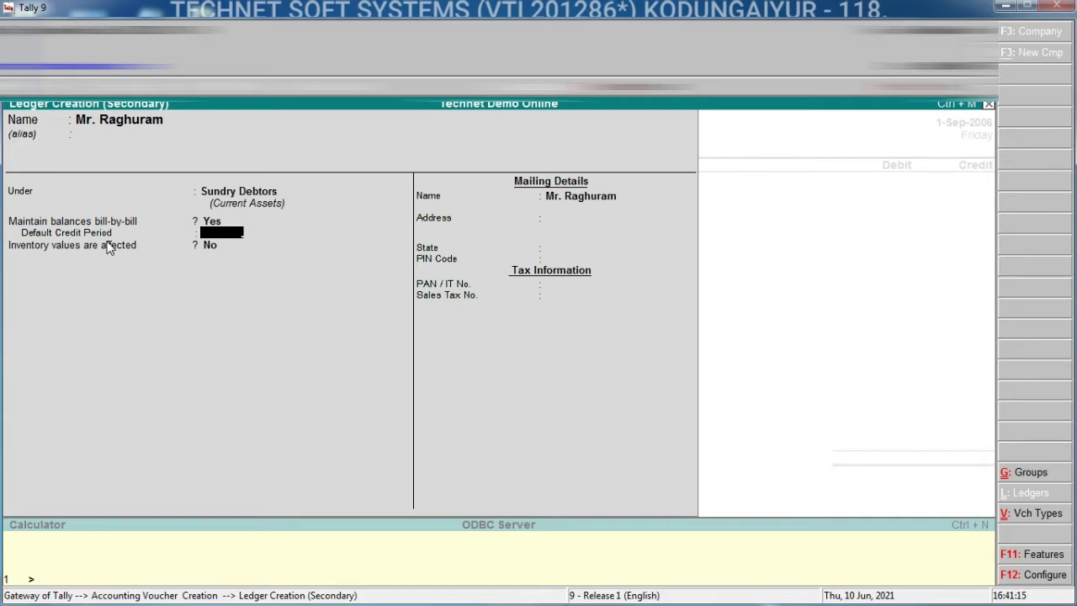
pyautogui.write('50')
pyautogui.press('BackSpace')
pyautogui.press('BackSpace')
pyautogui.press('Return')
pyautogui.press('Return')
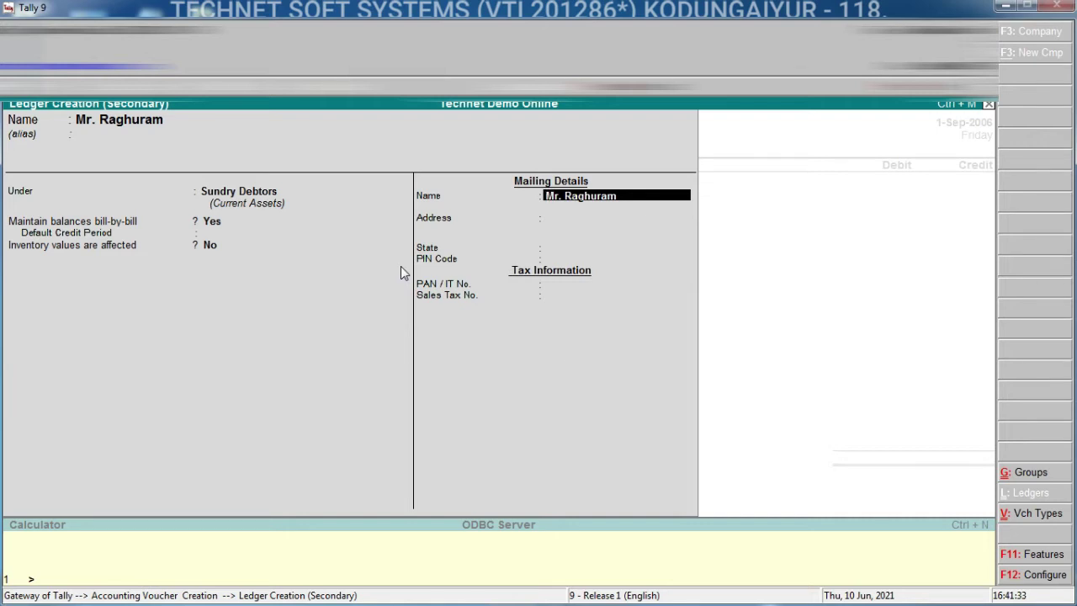
# - Accept the mailing name, leave the remaining mailing and tax details blank, and save the customer's ledger
pyautogui.press('Return')
pyautogui.press('Return')
pyautogui.press('Return')
pyautogui.press('Return')
pyautogui.press('Return')
pyautogui.press('Return')
pyautogui.press('Return')
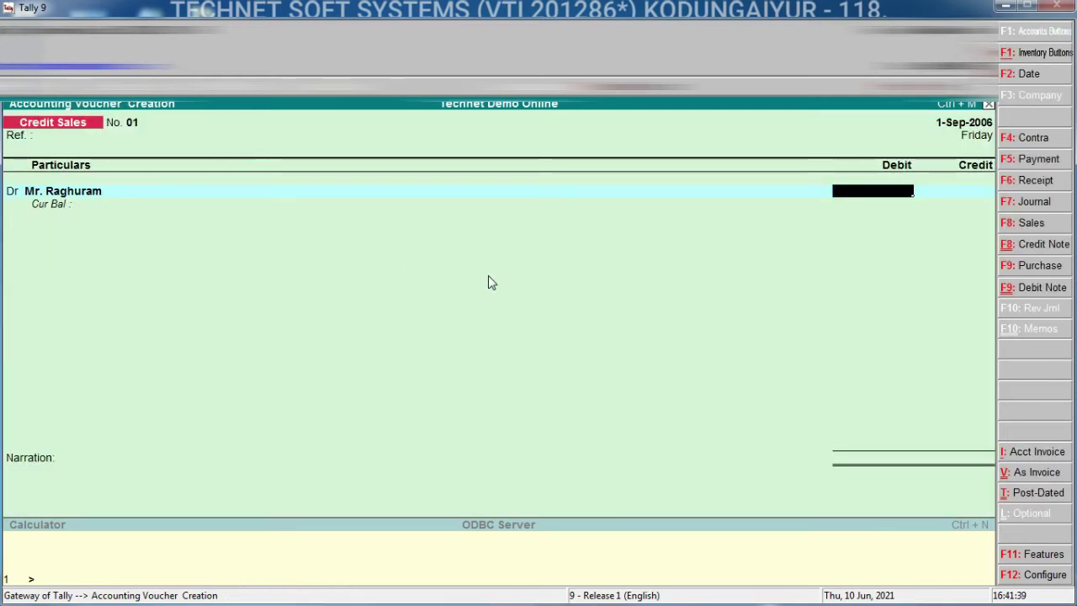
# - Debit the customer's ledger with 30000 and choose New Ref as the bill-wise reference type
pyautogui.write('30000')
pyautogui.press('Return')
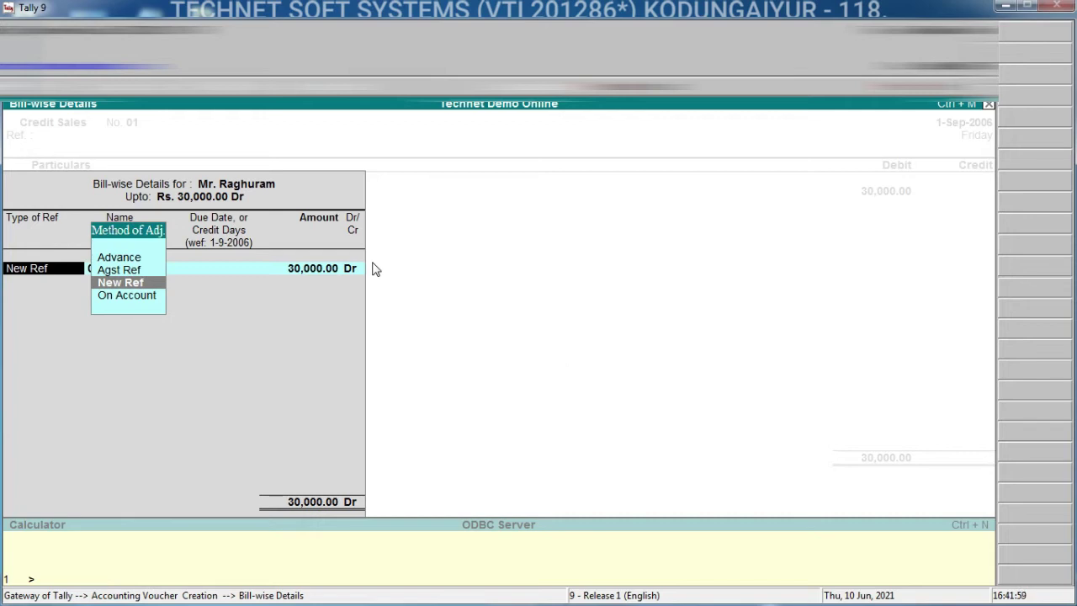
pyautogui.press('Return')
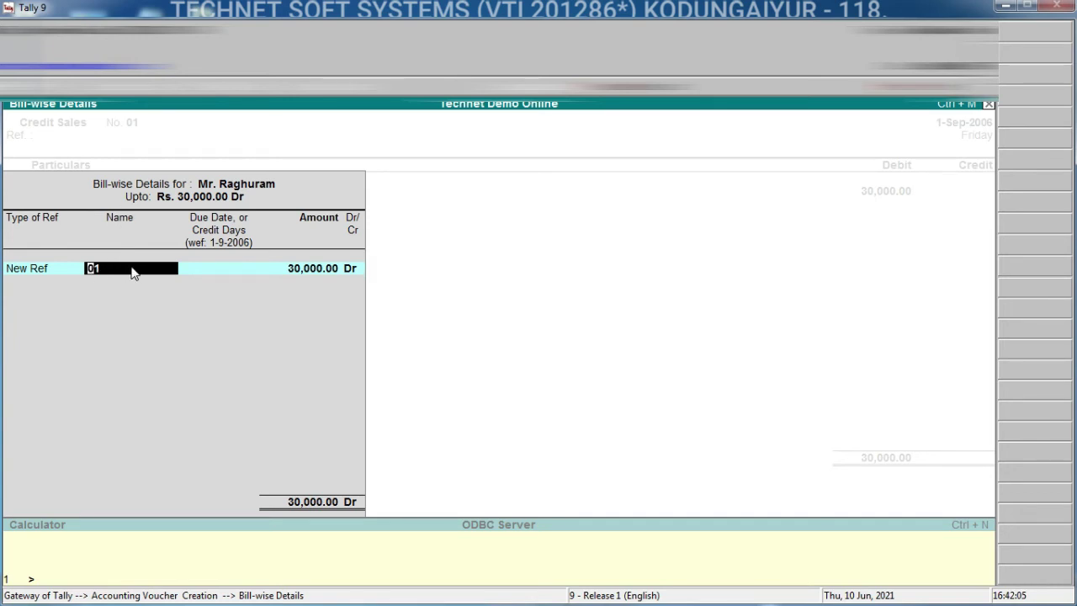
# - Name the new bill reference Tvs Epson Printer
pyautogui.press('BackSpace')
pyautogui.press('Return')
pyautogui.write('Tvs e')
pyautogui.press('BackSpace')
pyautogui.write('Epson Printer')
pyautogui.press('Return')
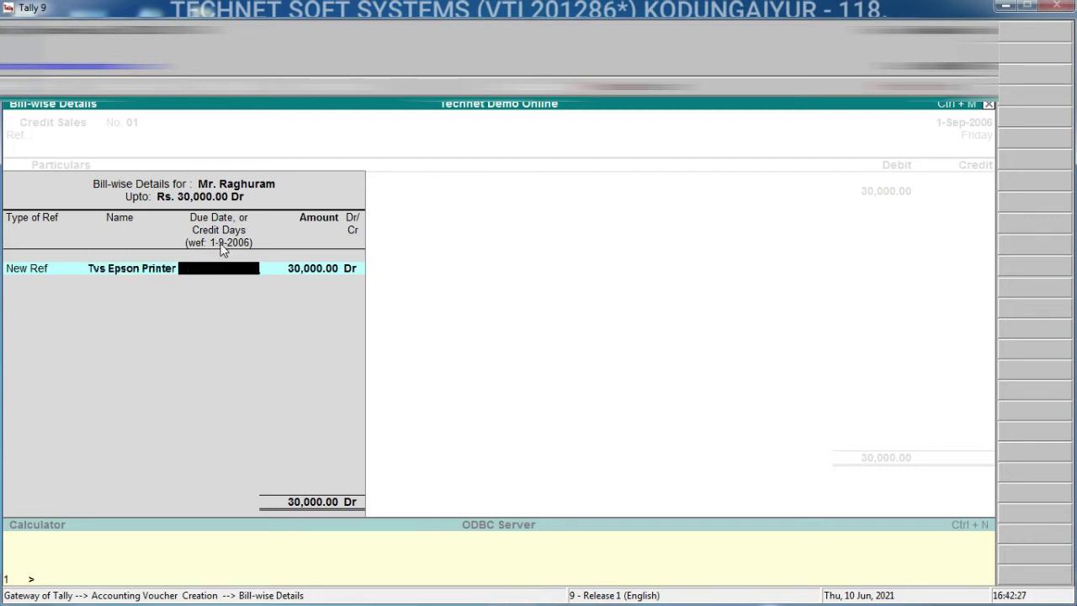
# - Set the bill's credit period to 50 days and accept its 30,000.00 Dr amount
pyautogui.write('50')
pyautogui.press('Return')
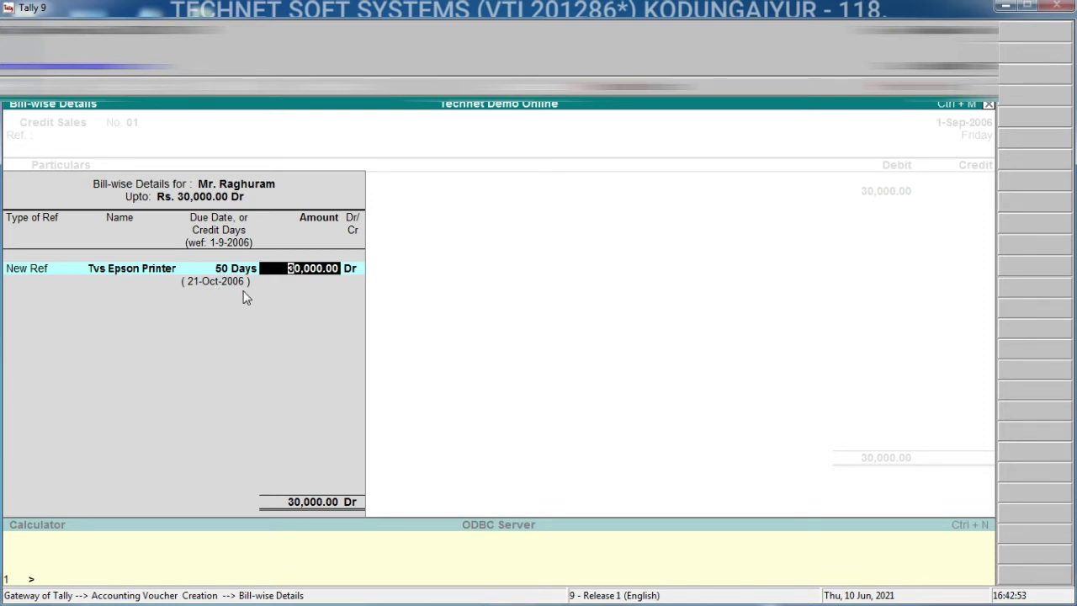
pyautogui.press('Return')
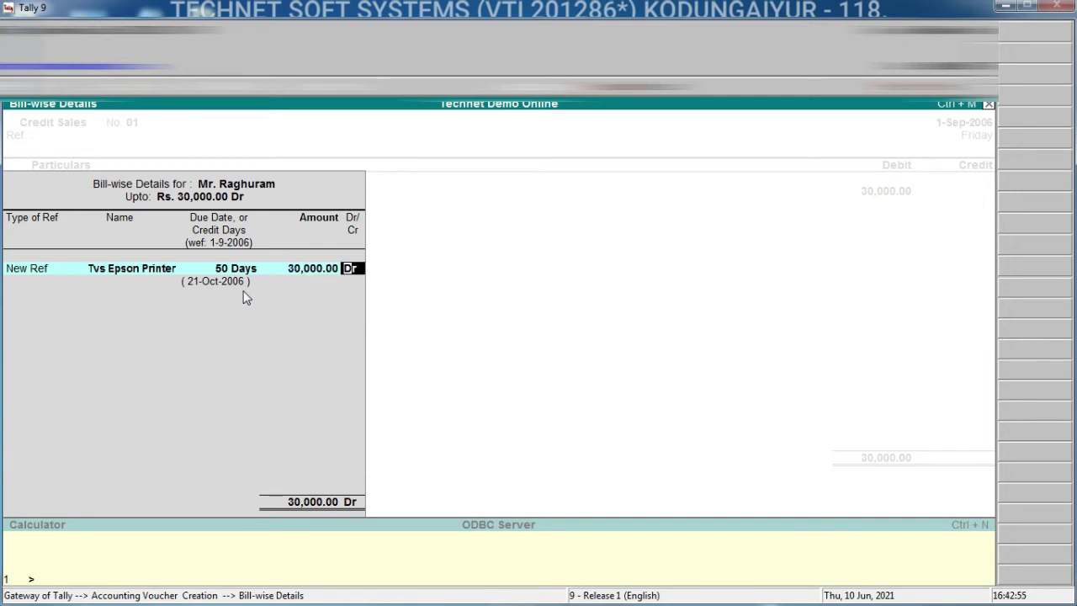
pyautogui.press('Return')
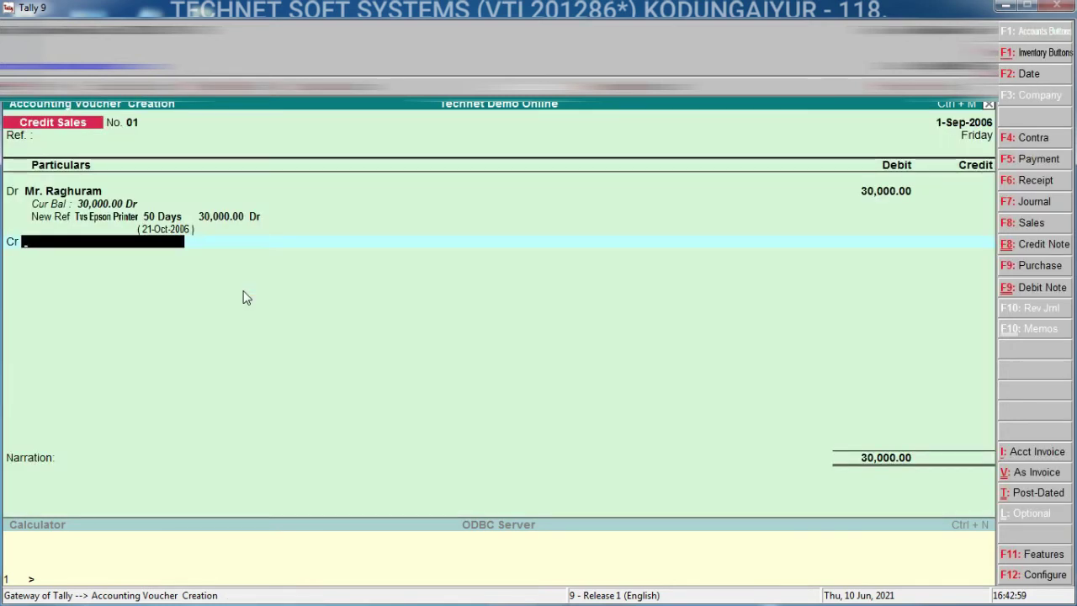
# - Credit the Sales ledger with 30,000.00 and select TVS Epson Printer as the stock item
pyautogui.write('S')
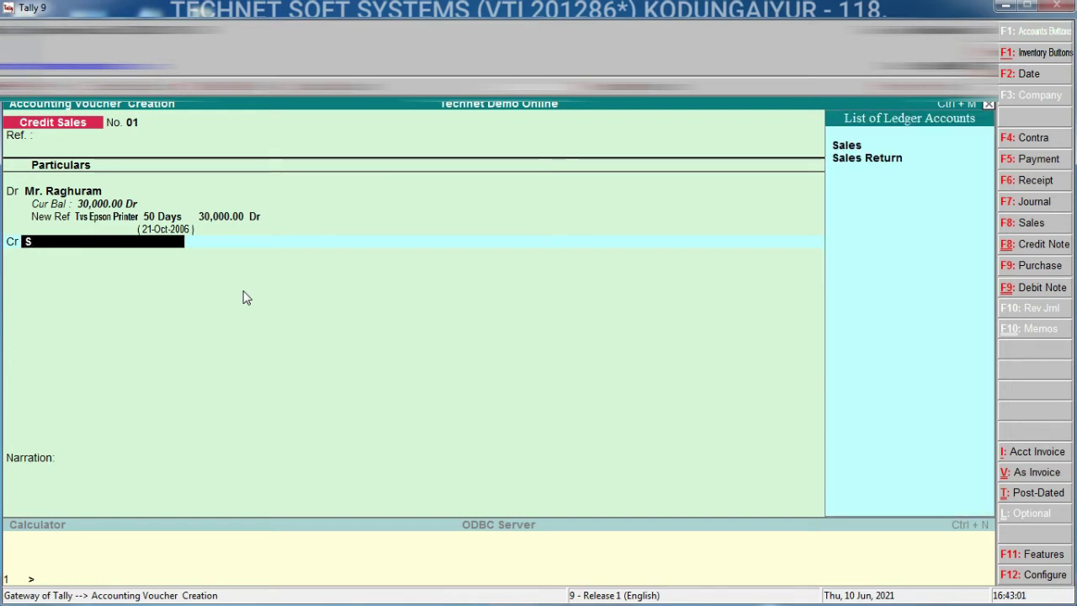
pyautogui.press('Return')
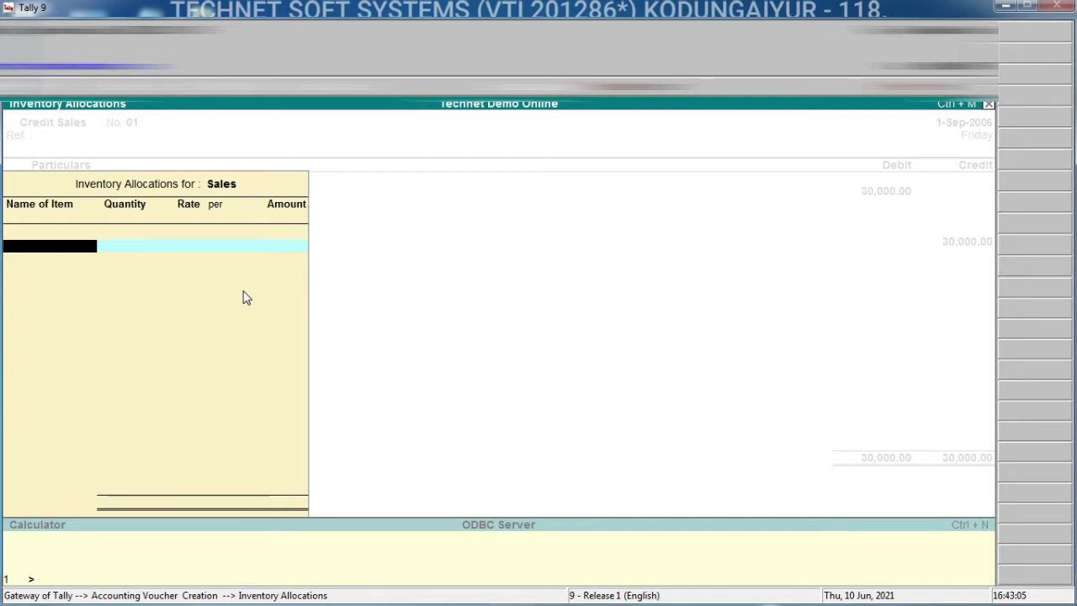
pyautogui.write('Tv')
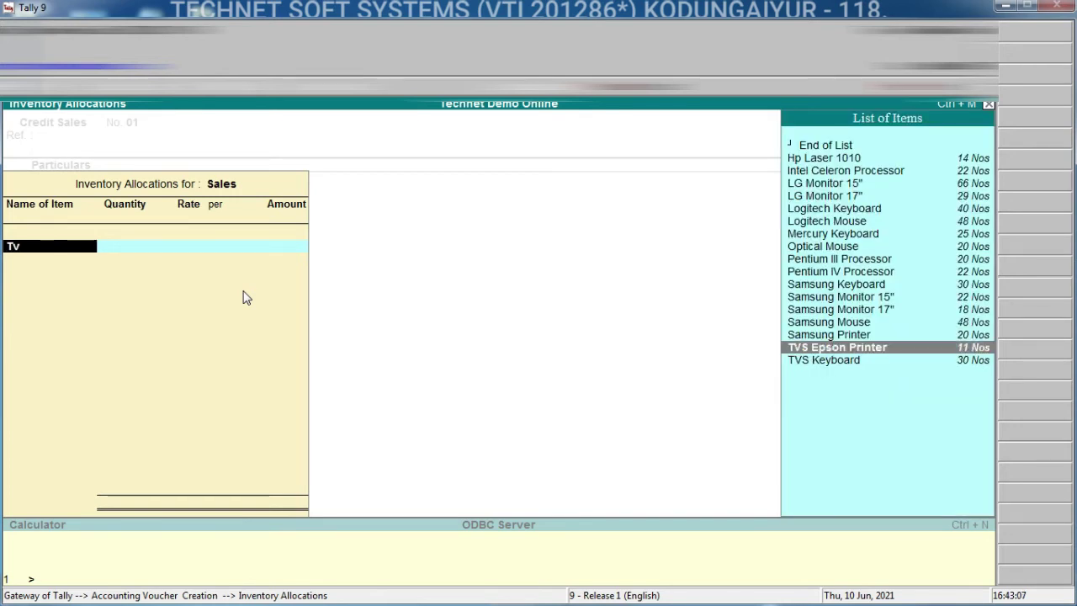
pyautogui.press('Return')
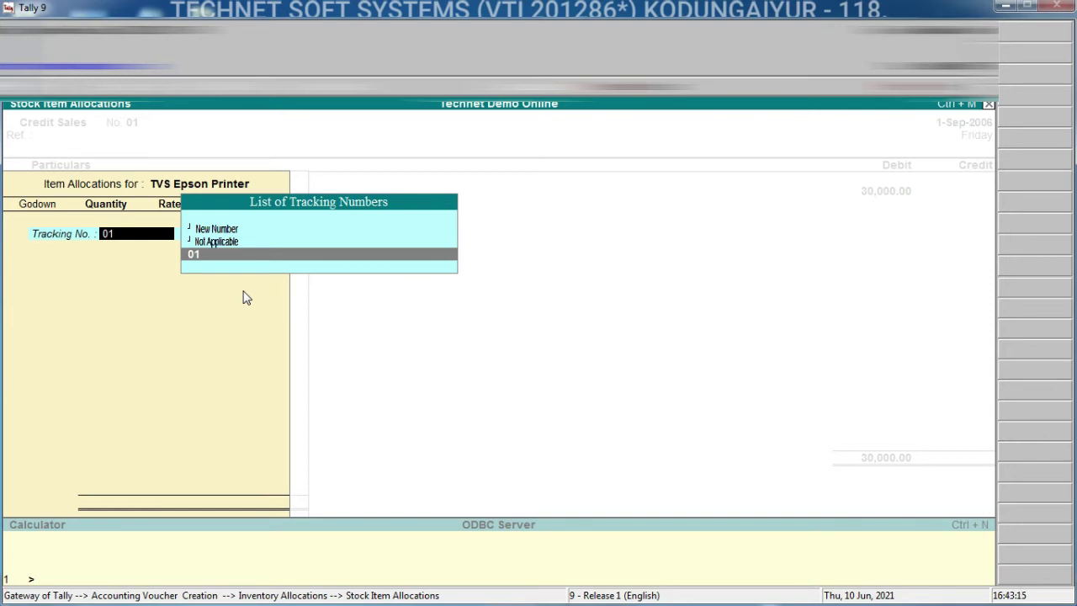
# - Set the printer's tracking number to Not Applicable and its godown to Main Location
pyautogui.press('Up')
pyautogui.press('Return')
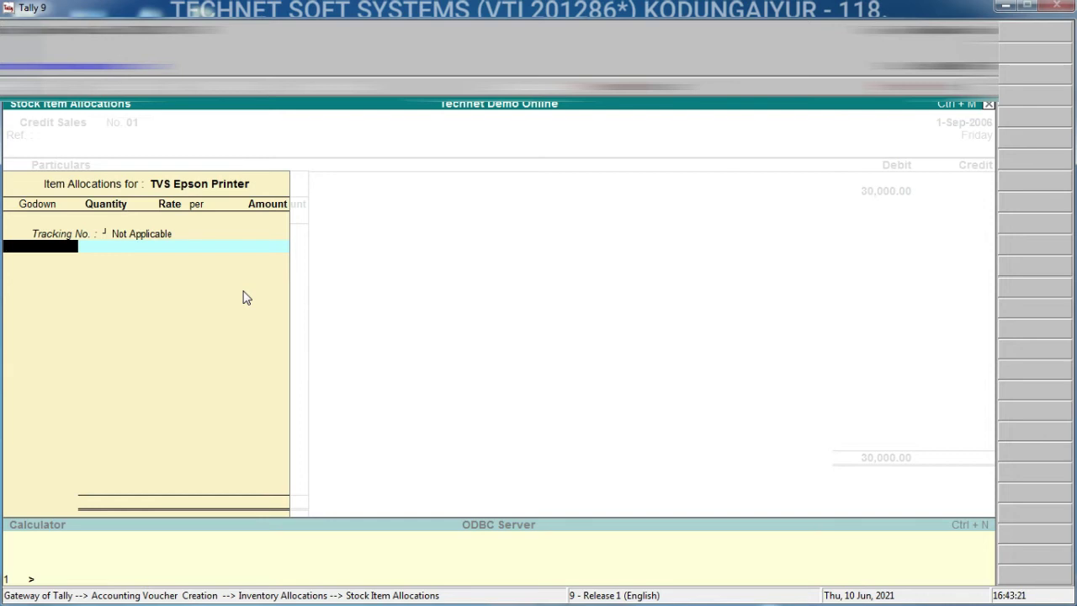
pyautogui.write('M')
pyautogui.press('Return')
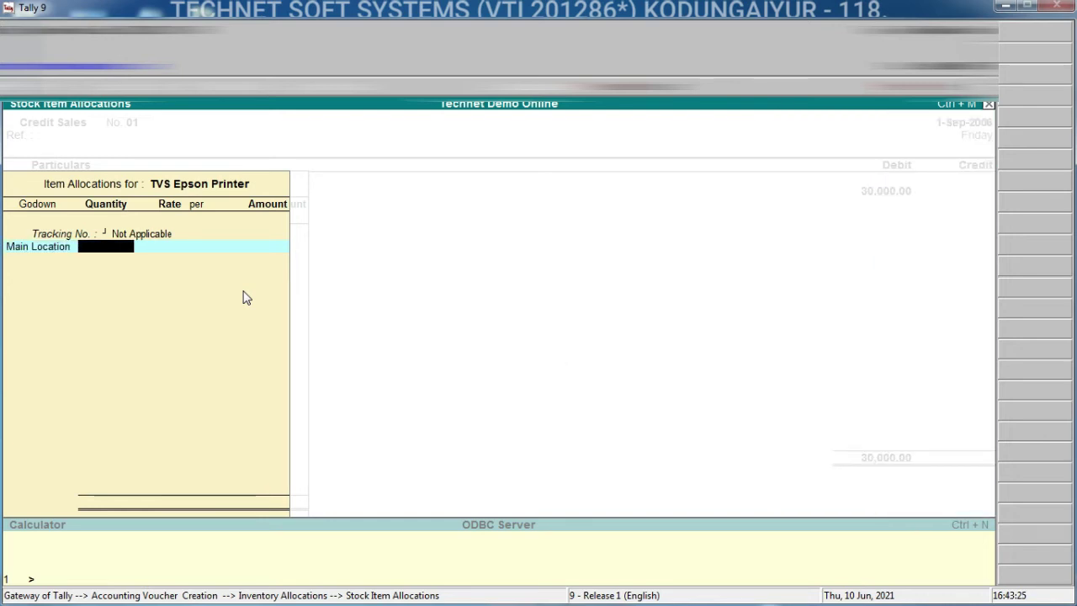
# - Allocate 3 Nos of the printer at a rate of 10000 and end the stock item allocation
pyautogui.write('3')
pyautogui.press('Return')
pyautogui.write('10000')
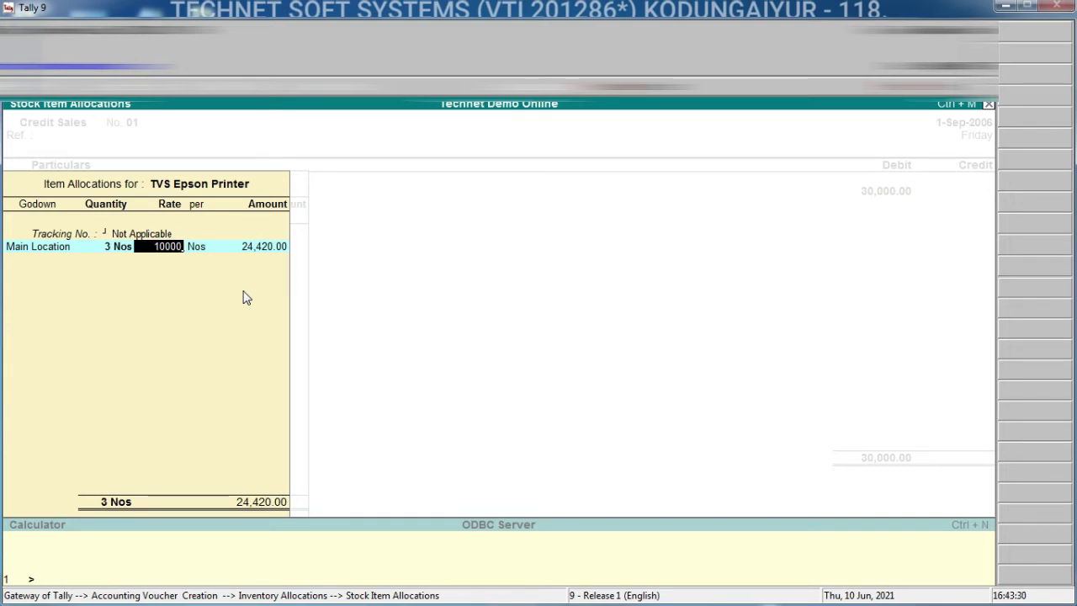
pyautogui.press('Return')
pyautogui.press('Return')
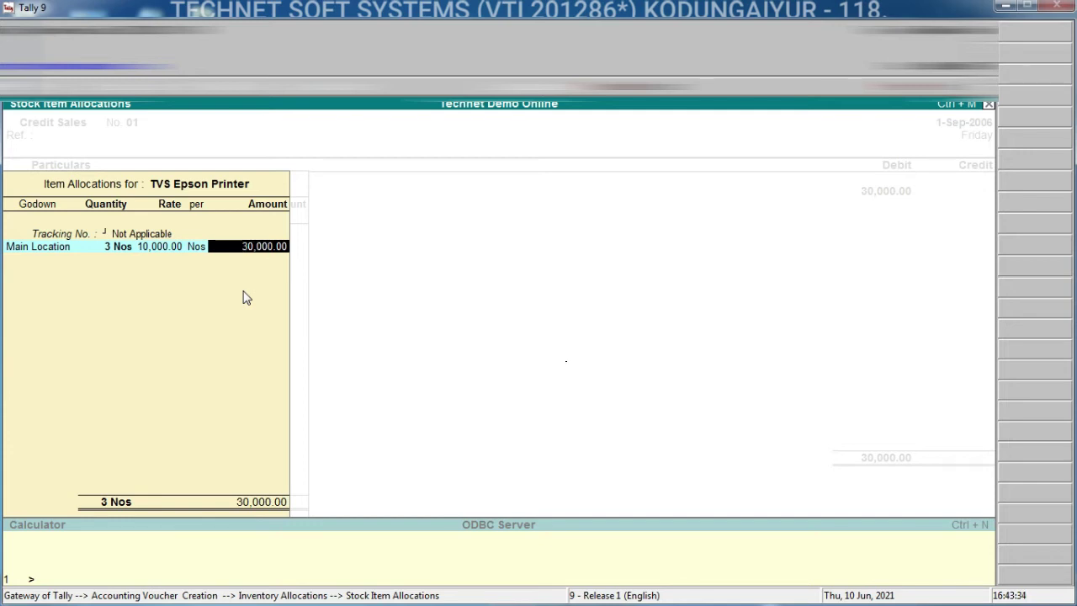
pyautogui.press('Return')
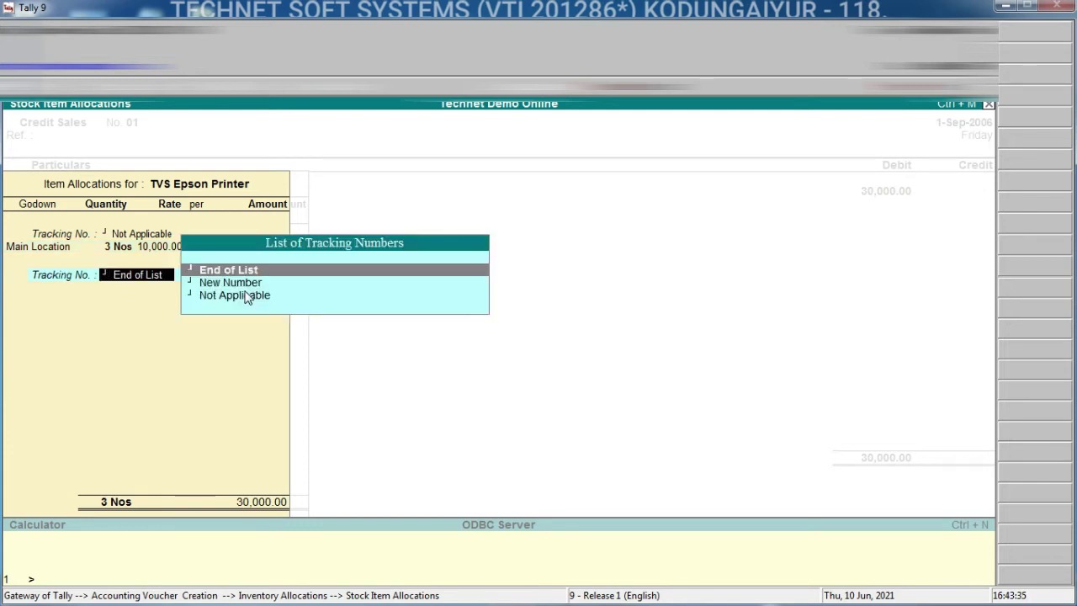
pyautogui.press('Return')
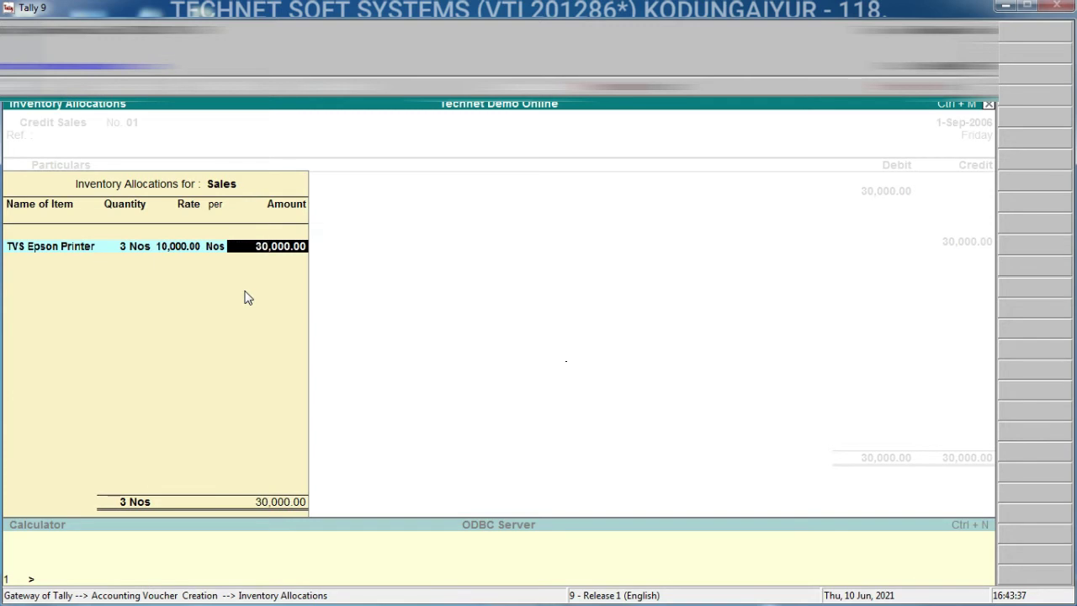
# - Finish the Sales inventory allocation and accept the credit sales voucher without a narration
pyautogui.press('Return')
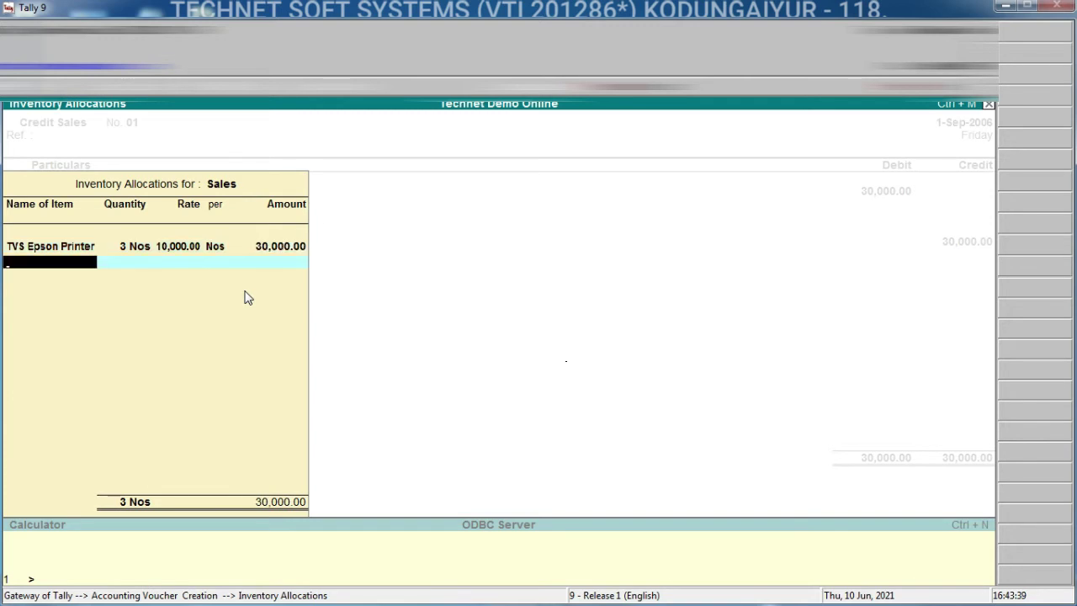
pyautogui.press('Return')
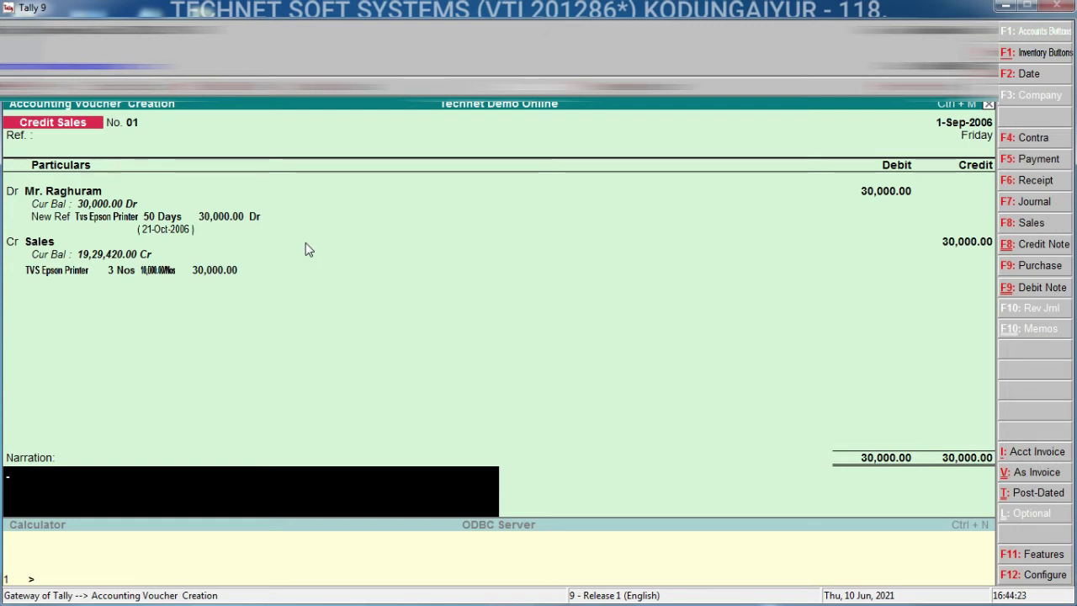
pyautogui.press('Return')
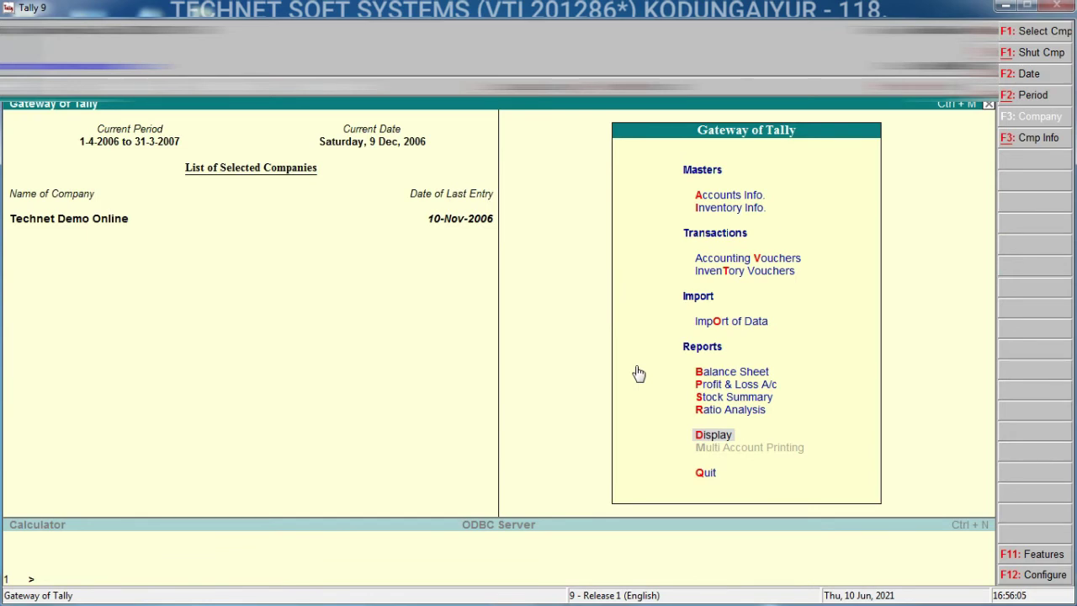
# - Open the Bills Receivable outstandings report and show it in detailed form with transaction and inventory information
pyautogui.press('Return')
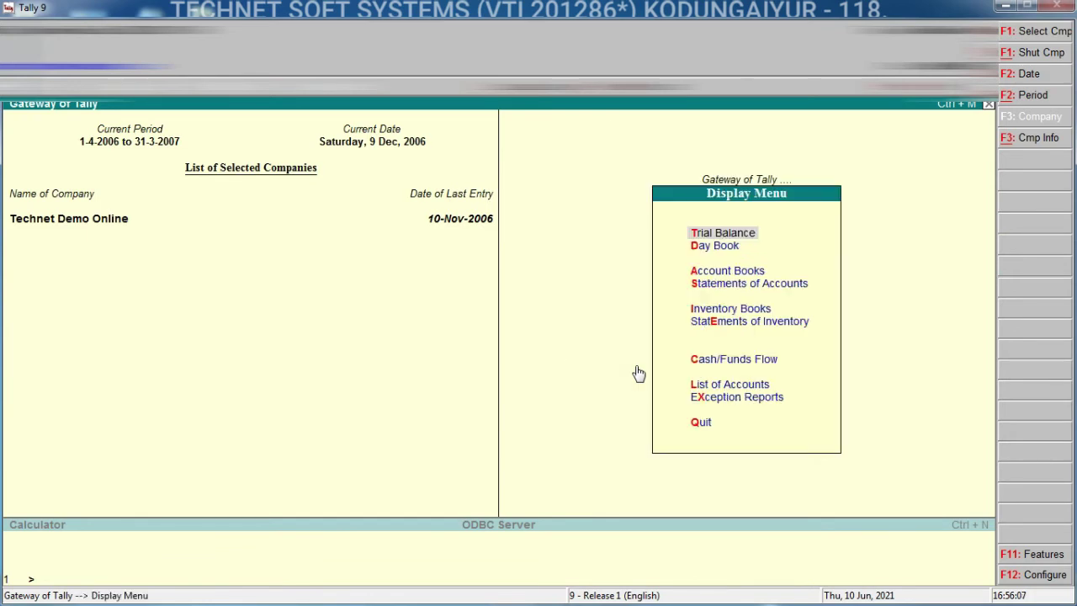
pyautogui.press('s')
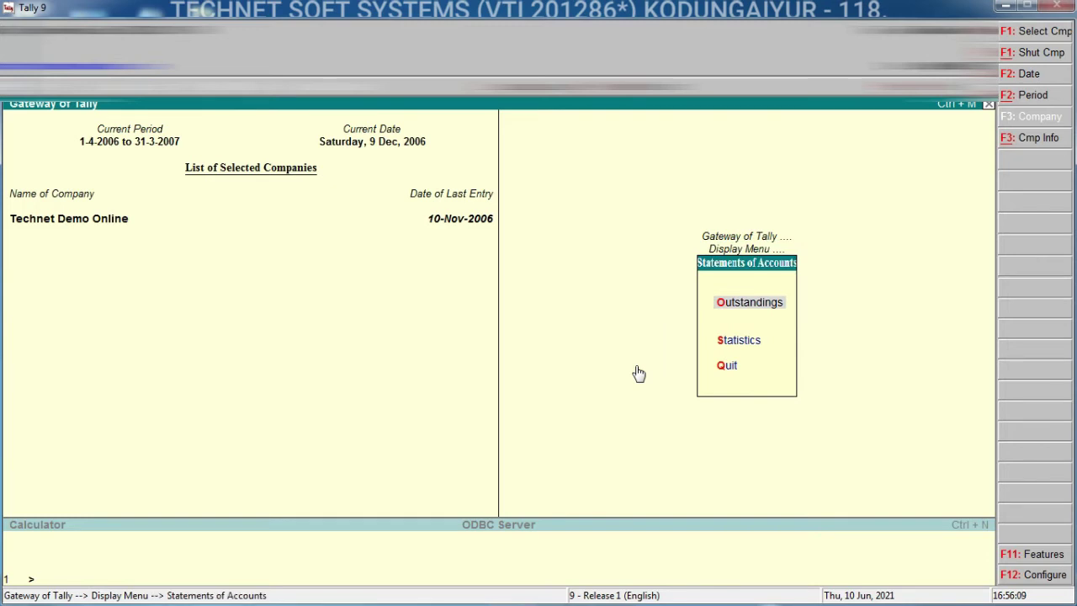
pyautogui.press('Return')
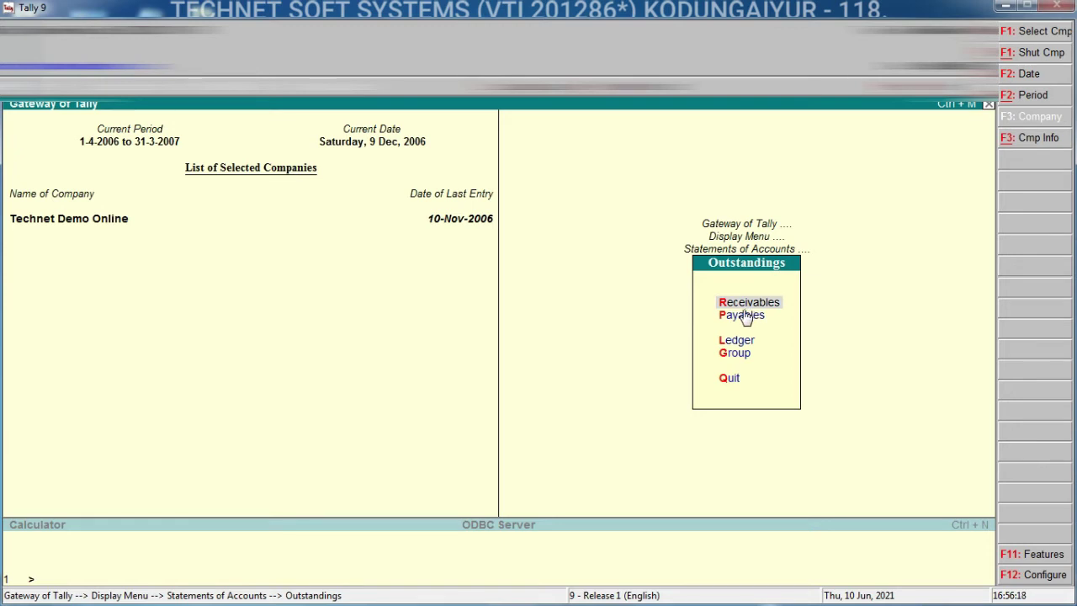
pyautogui.press('Return')
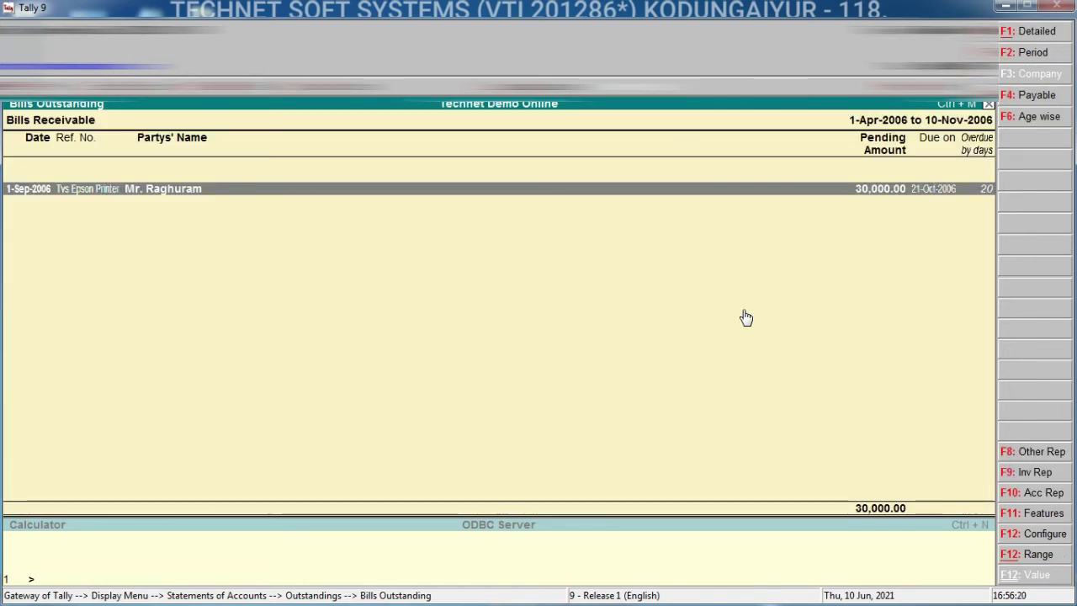
pyautogui.press('Escape')
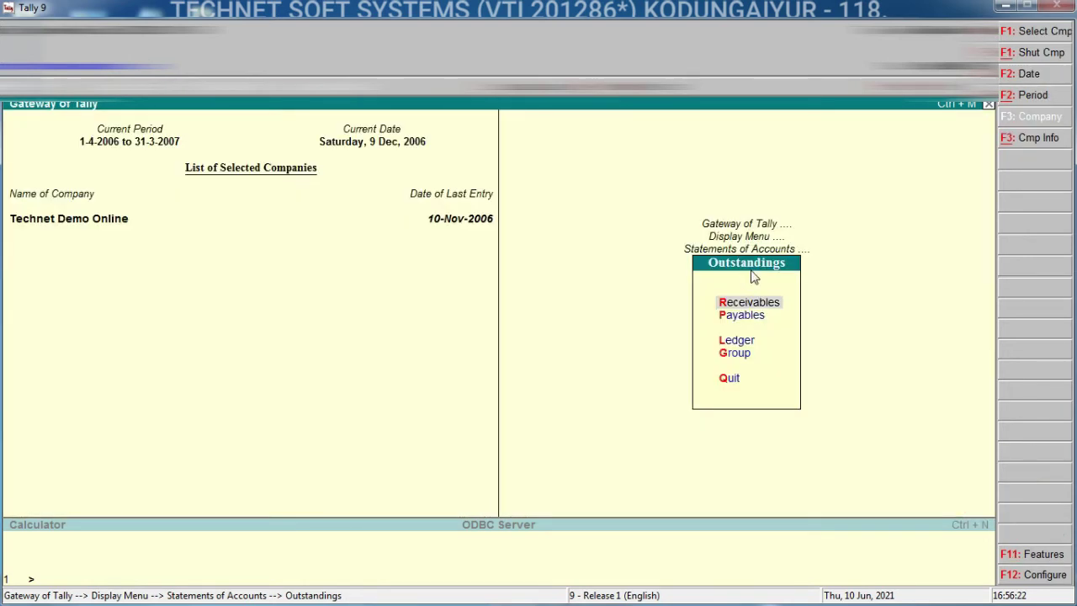
pyautogui.click(752, 308)
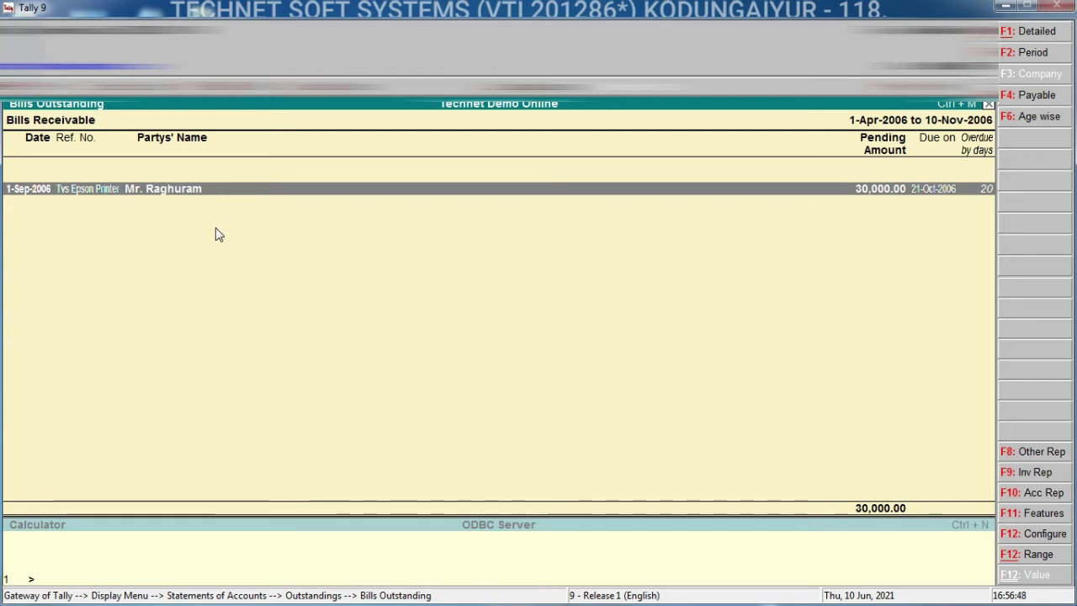
pyautogui.hotkey('alt', 'F1')
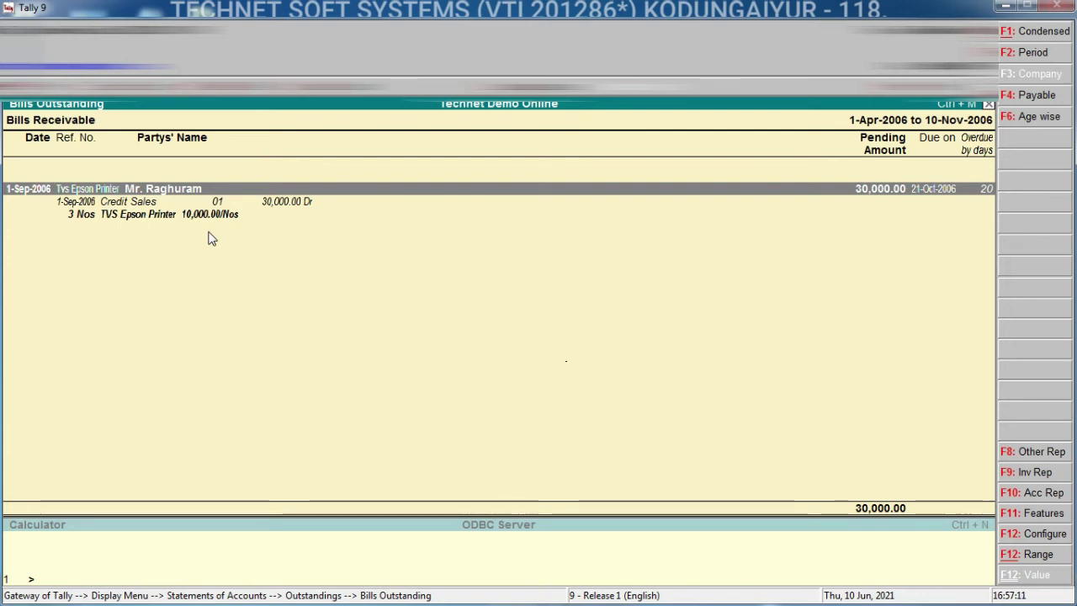
# - Change the Bills Receivable report period to 1-4-2006 through 21-10-2006
pyautogui.press('F2')
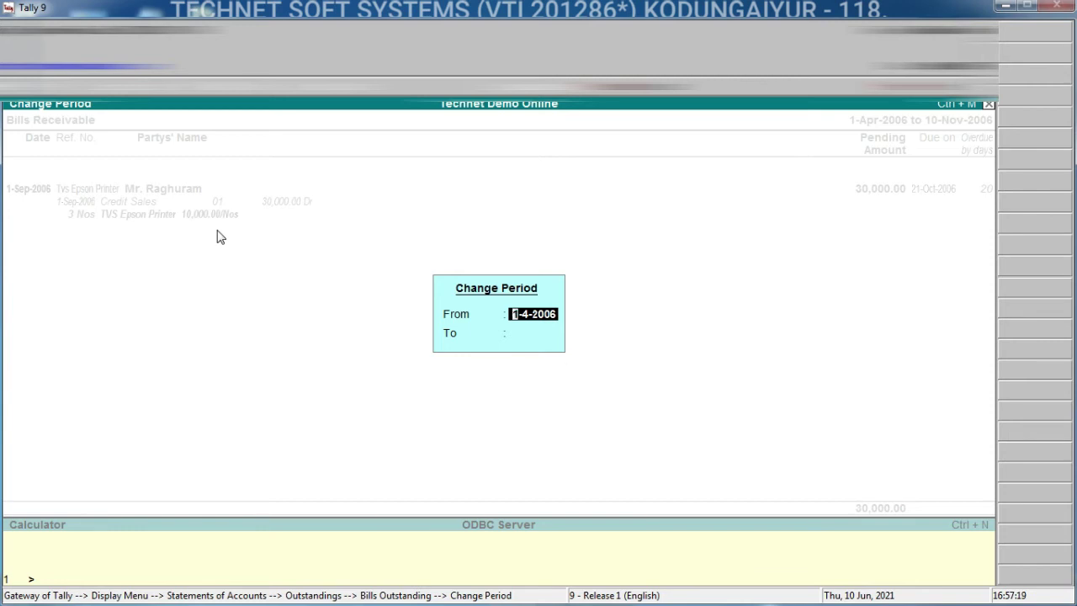
pyautogui.press('Return')
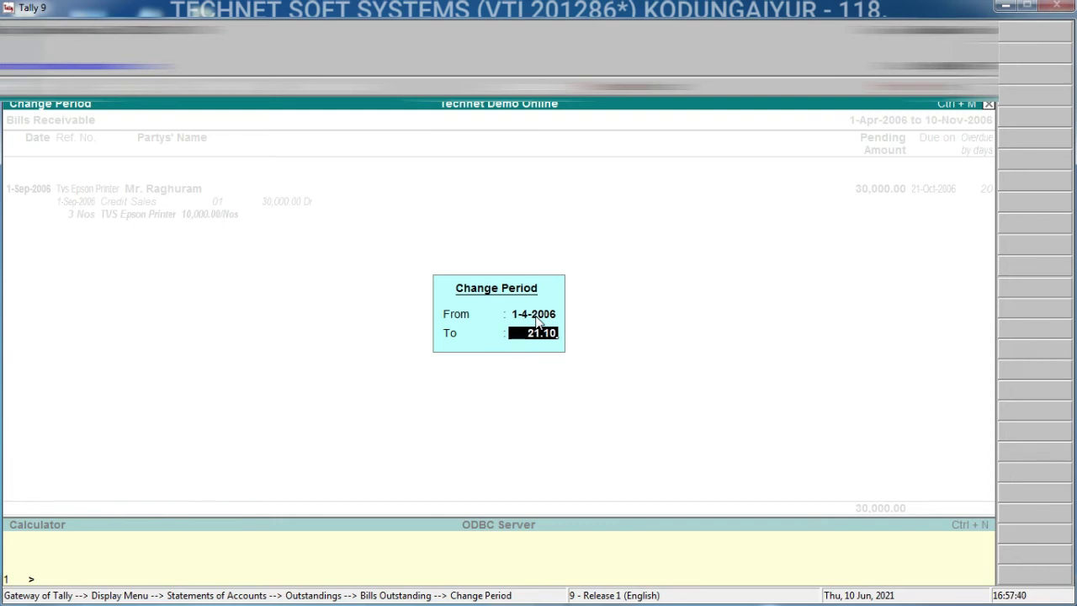
pyautogui.press('Return')
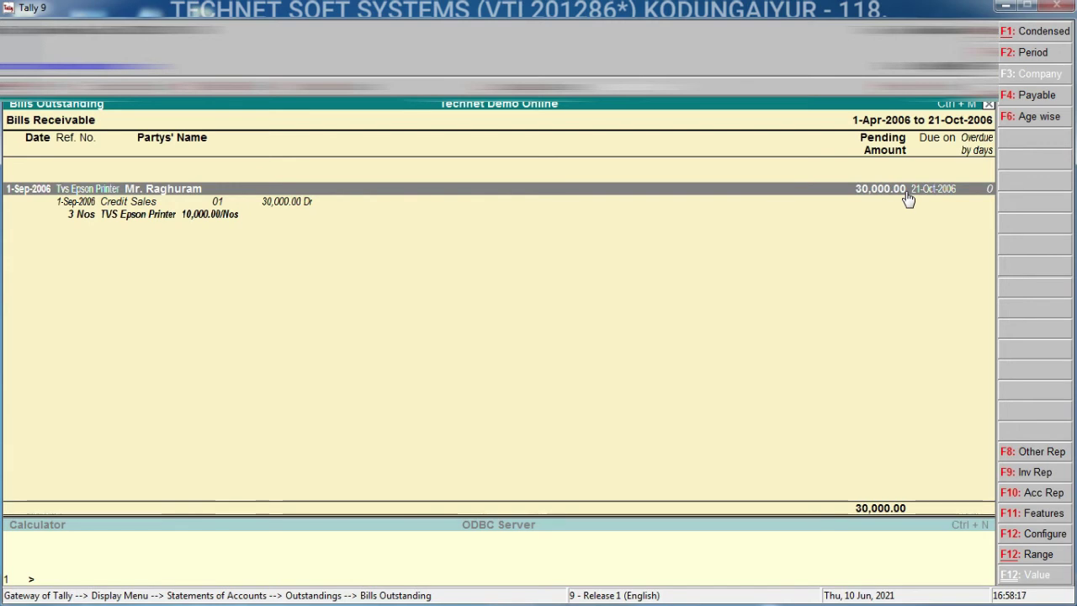
# - Extend the end date of the receivables report period to 22-10-2006
pyautogui.press('F2')
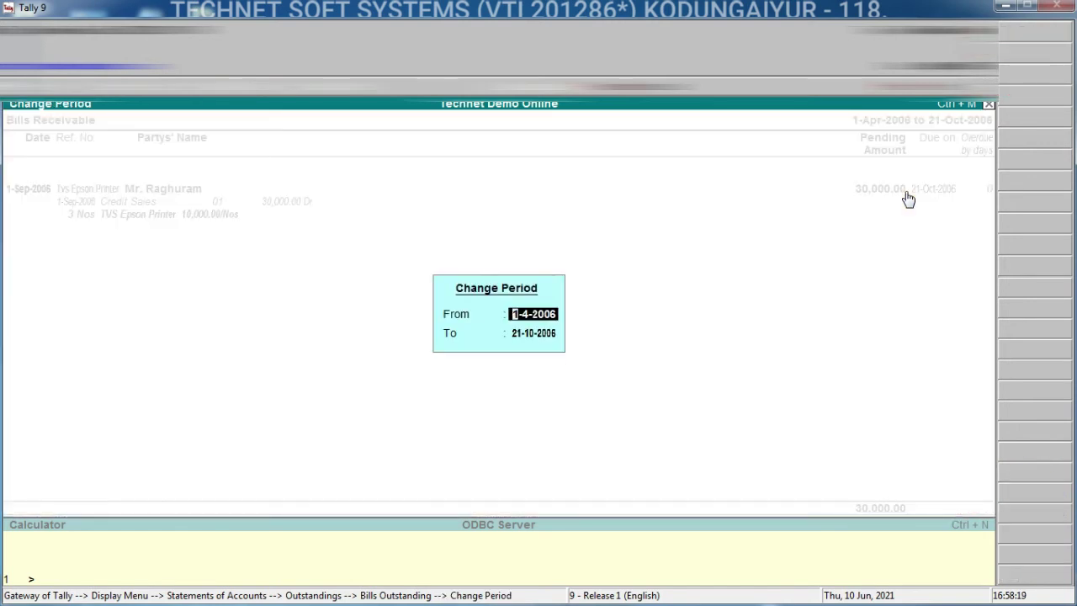
pyautogui.press('Return')
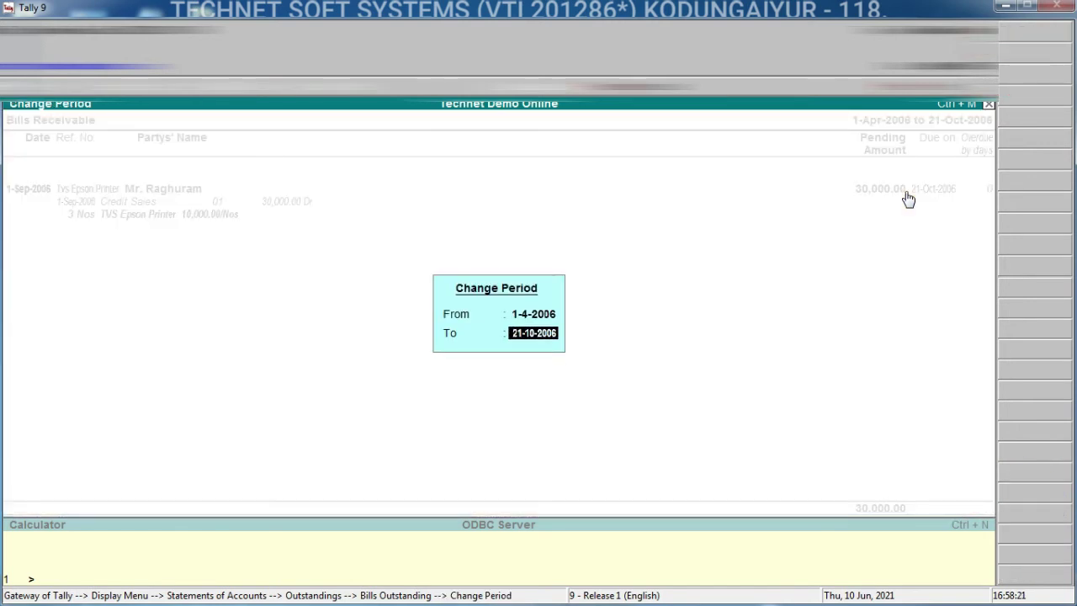
pyautogui.write('22.10')
pyautogui.press('Return')
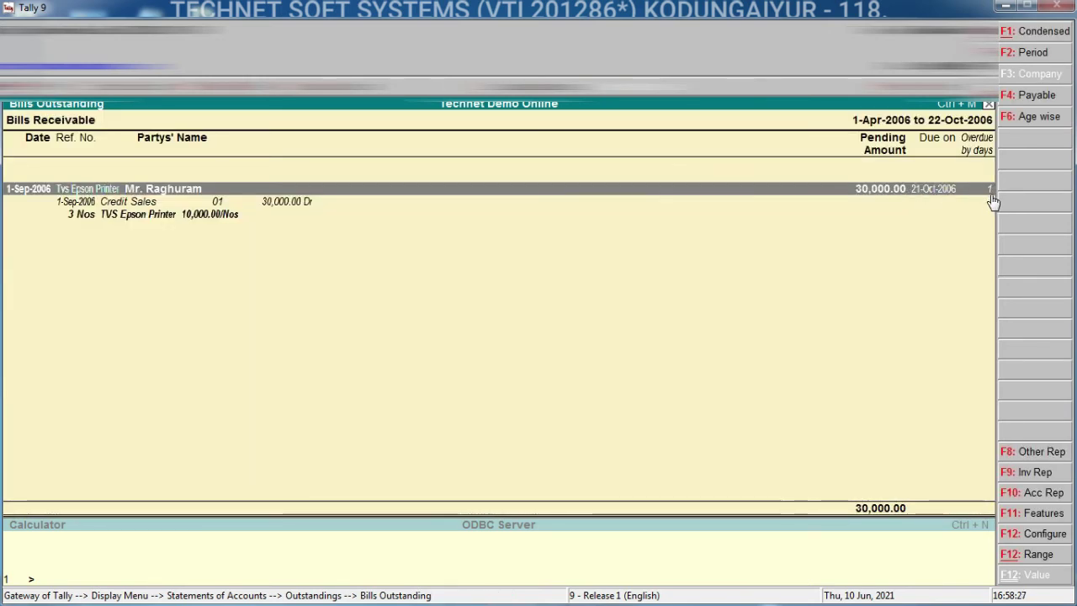
# - Set the receivables report's end date to 31-12-2006, and close the report back to the Gateway of Tally
pyautogui.press('F2')
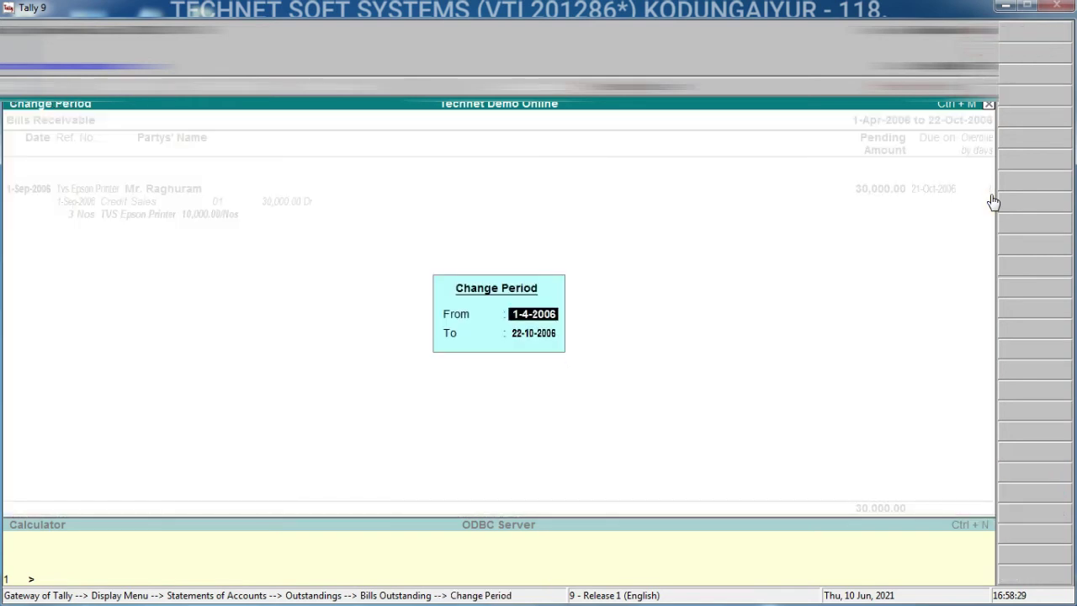
pyautogui.press('Return')
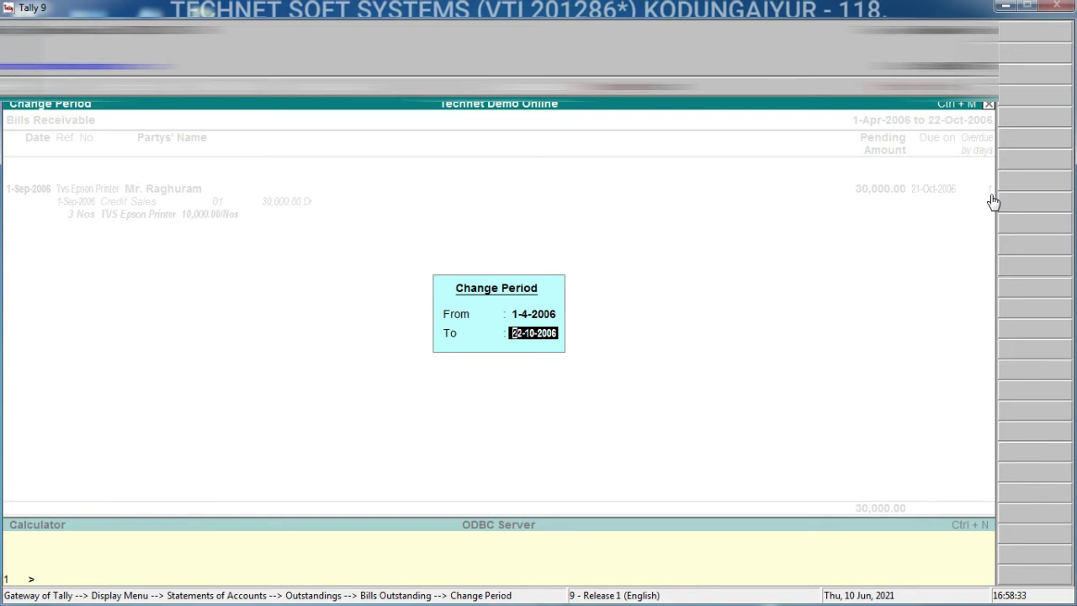
pyautogui.write('31.12')
pyautogui.press('Return')
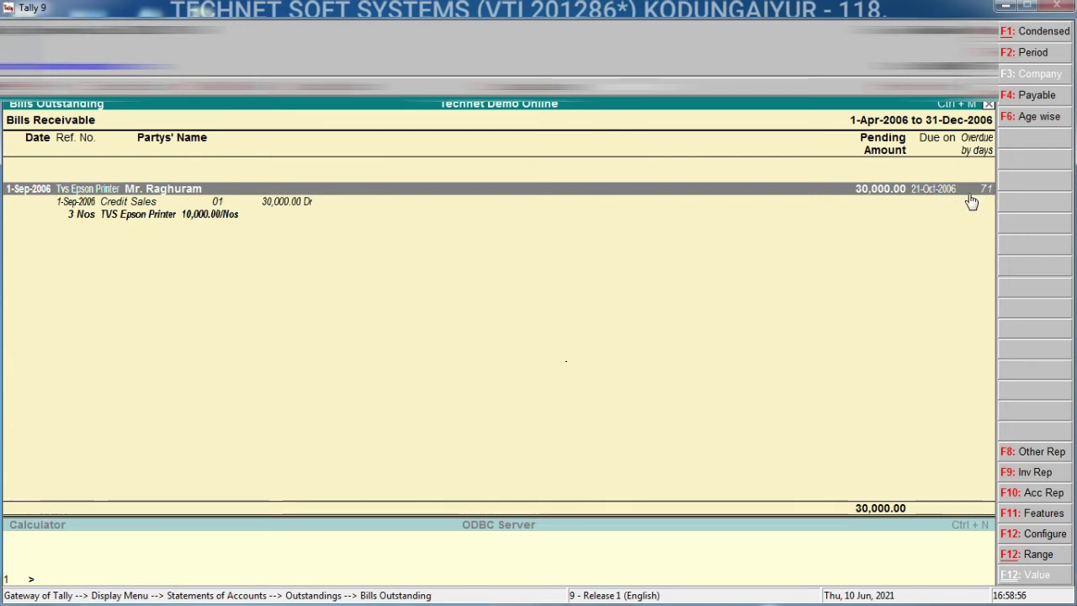
pyautogui.press('Escape')
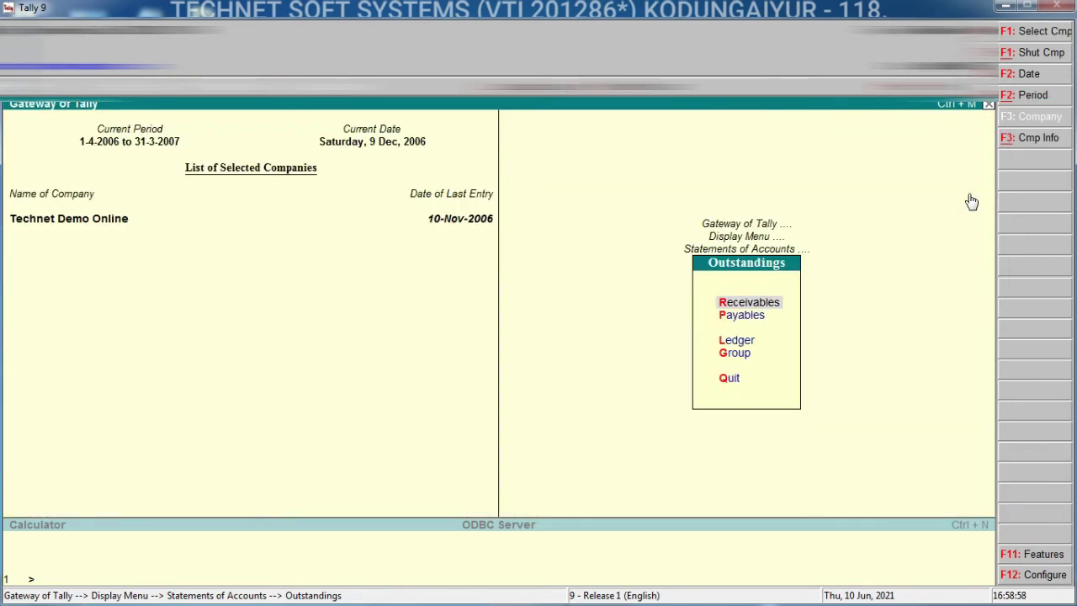
pyautogui.press('Escape')
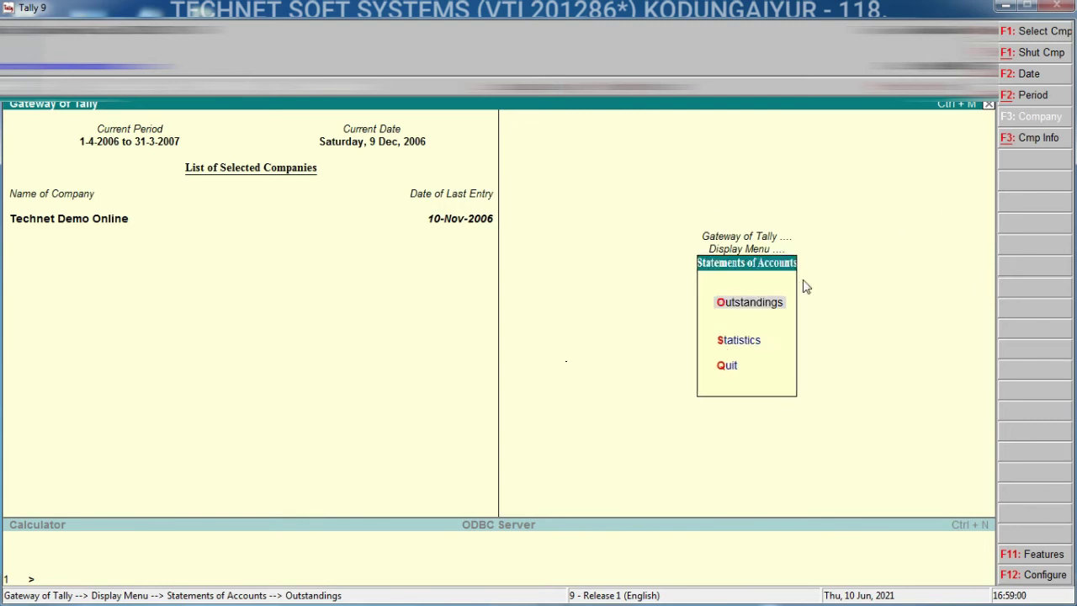
pyautogui.press('Escape')
pyautogui.press('Escape')
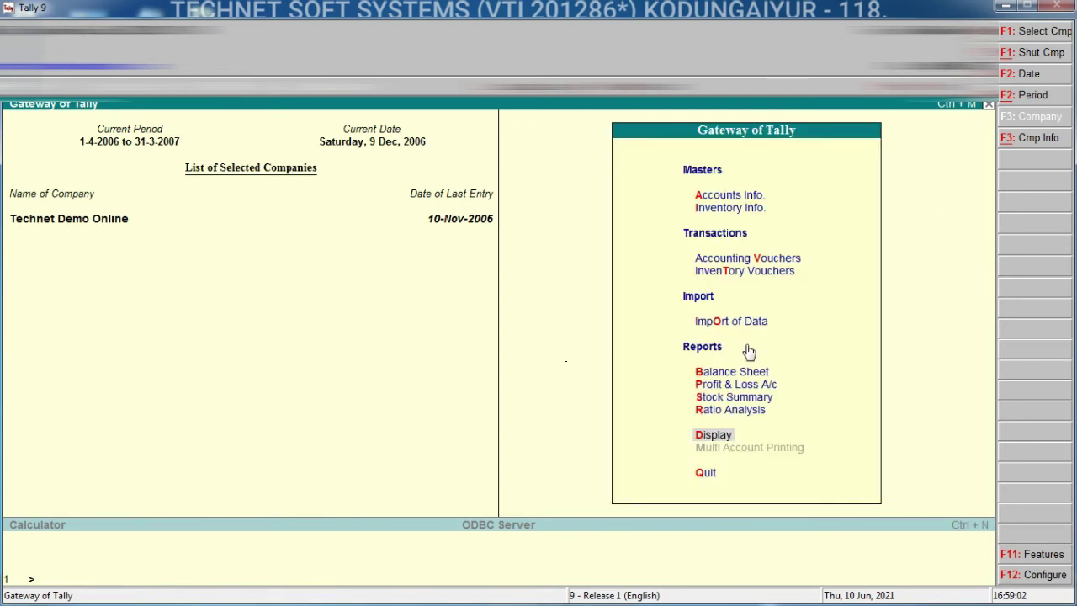
# - Open the Ledger Outstandings report for the credit sale customer's ledger and show its bill in detailed form
pyautogui.click(714, 441)
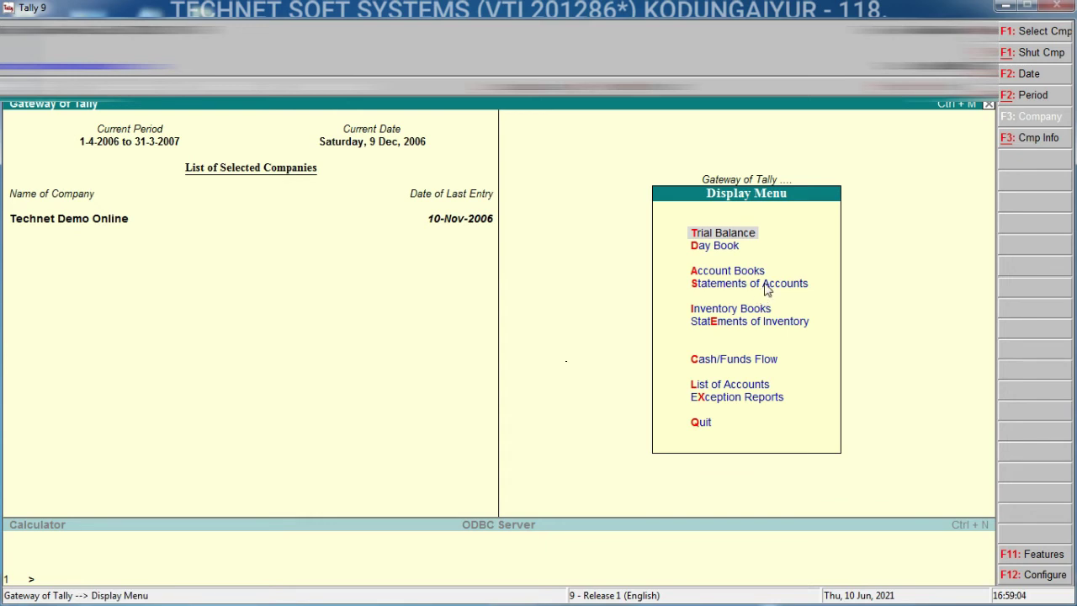
pyautogui.click(767, 289)
pyautogui.click(760, 307)
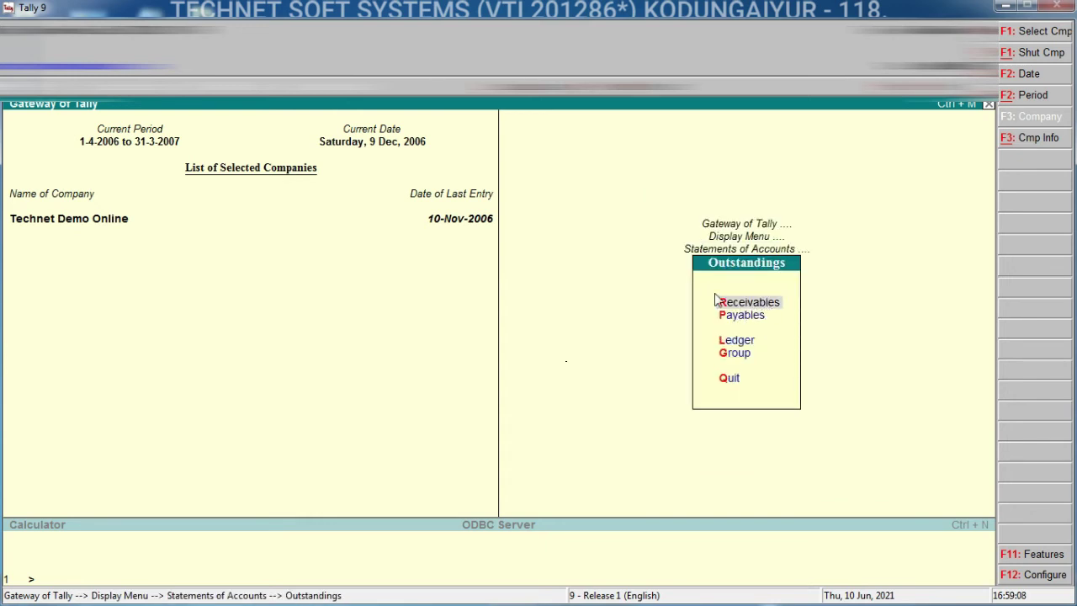
pyautogui.click(736, 344)
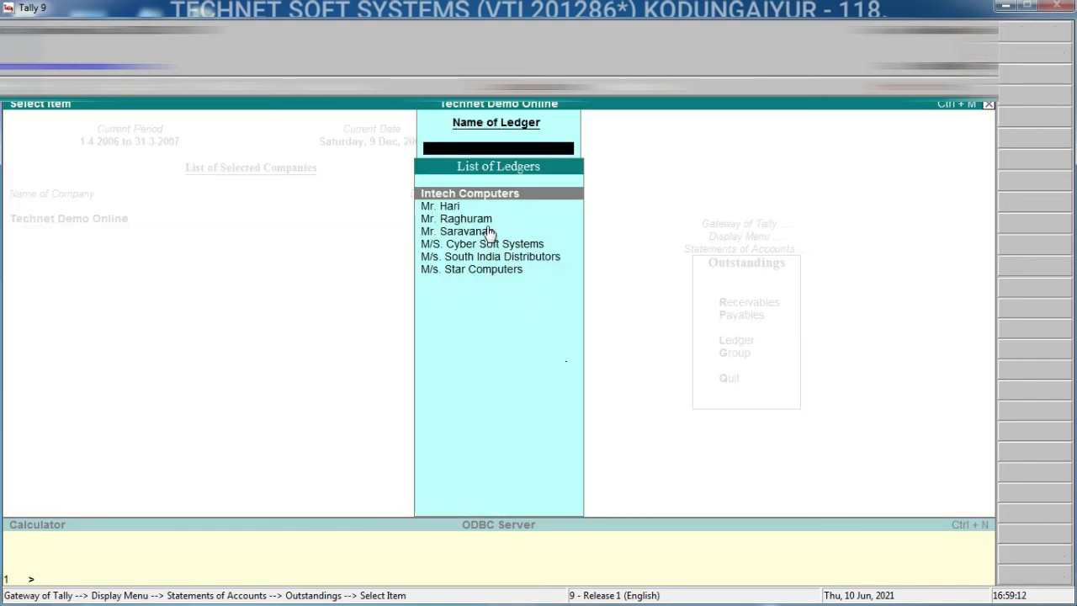
pyautogui.press('Escape')
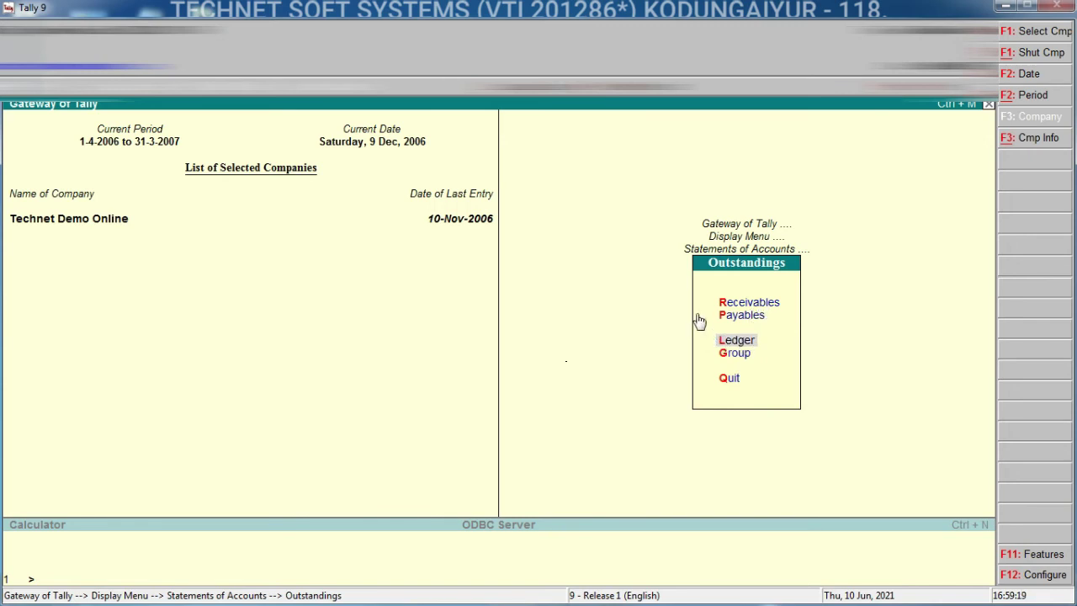
pyautogui.click(734, 343)
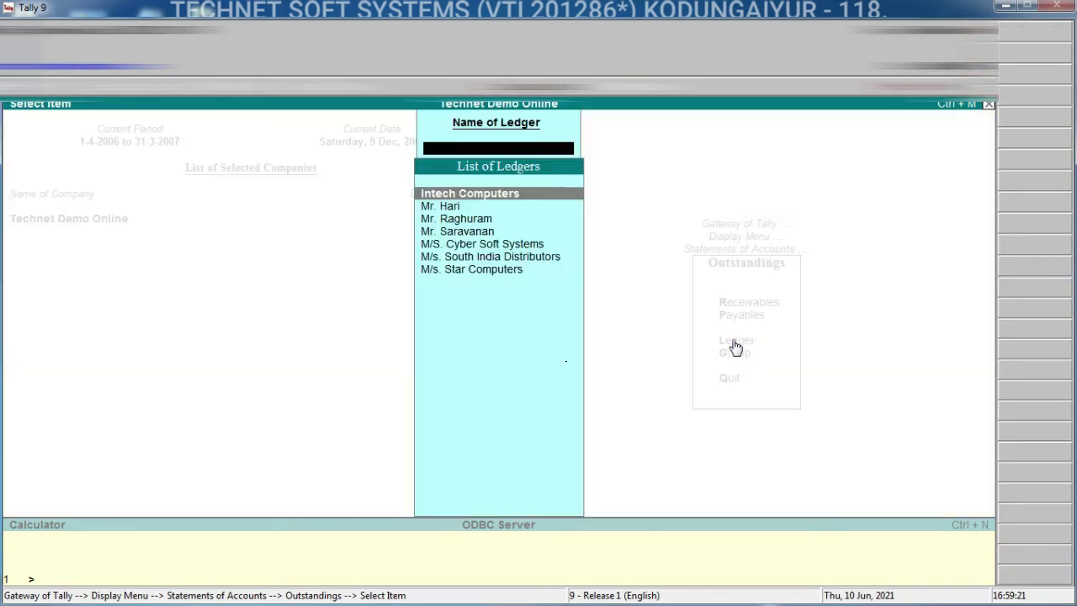
pyautogui.click(489, 221)
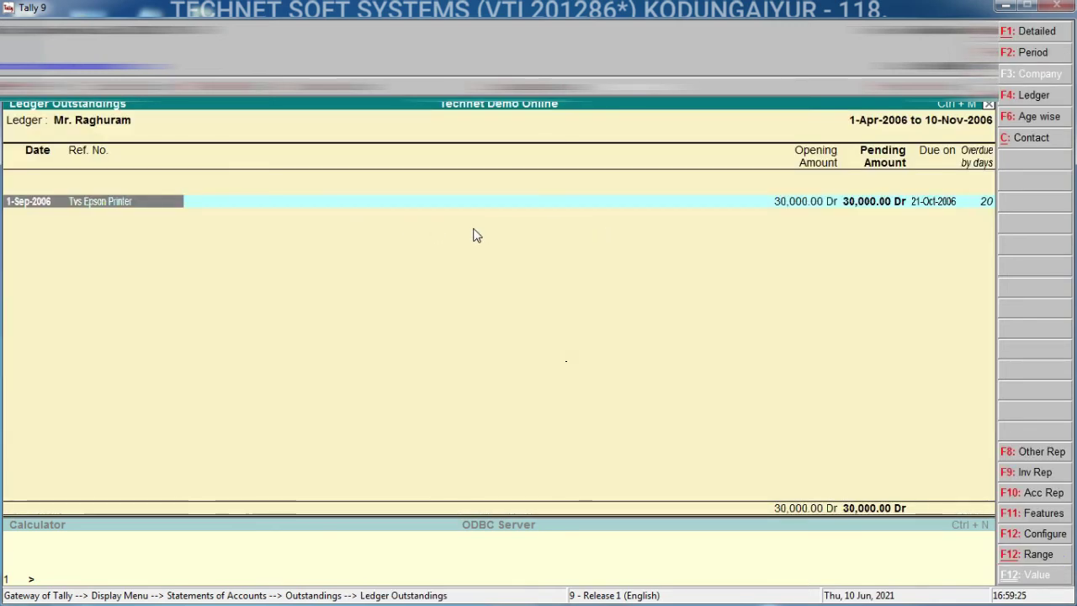
pyautogui.hotkey('alt', 'F1')
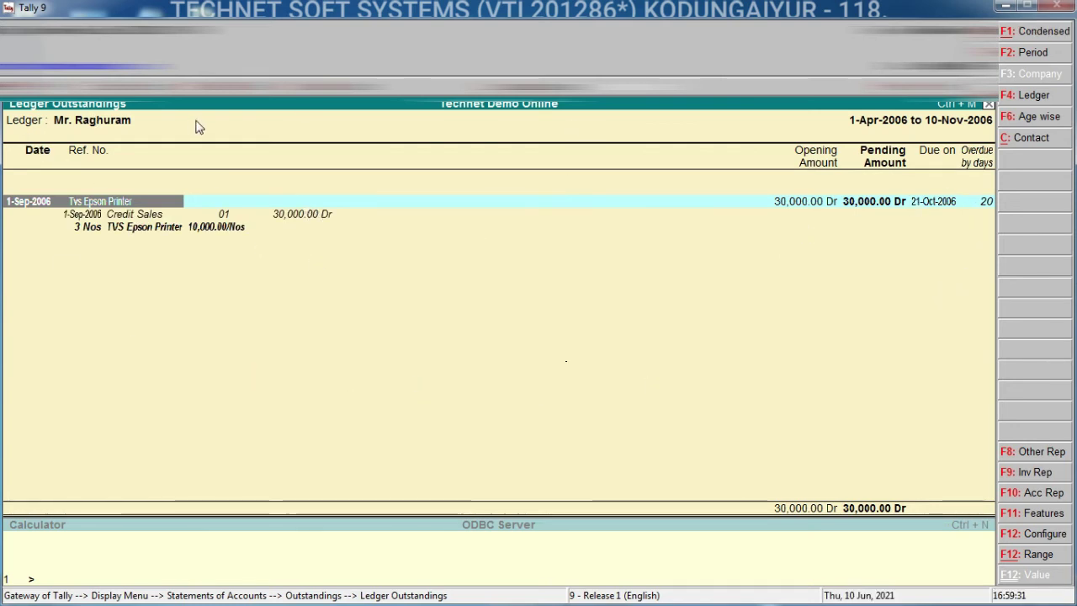
# - Close the Ledger Outstandings report, look over the ledger list again and return to the Gateway of Tally
pyautogui.press('F4')
pyautogui.press('Escape')
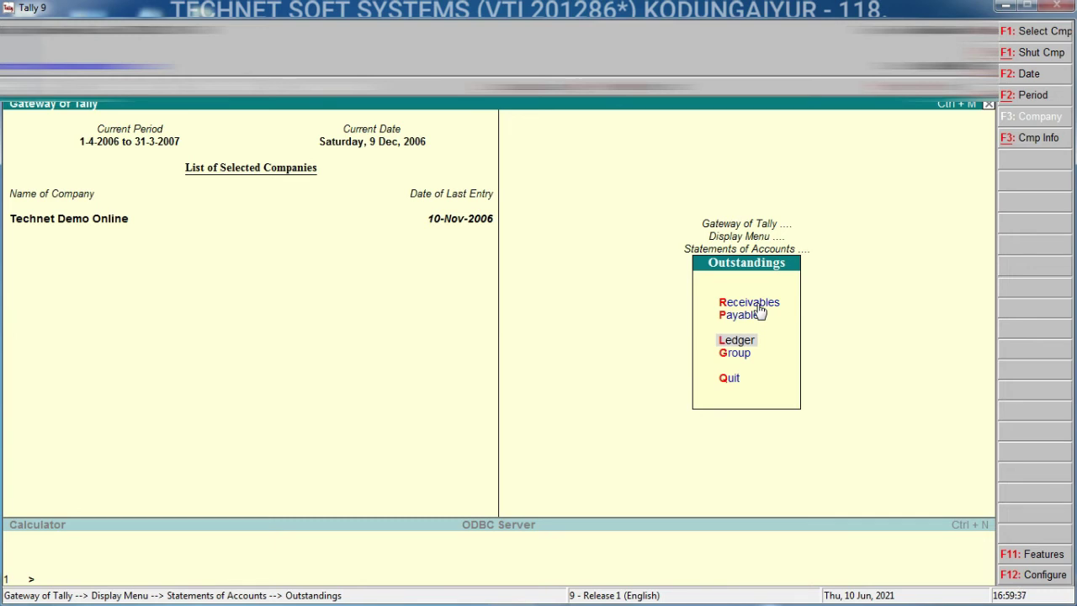
pyautogui.click(738, 344)
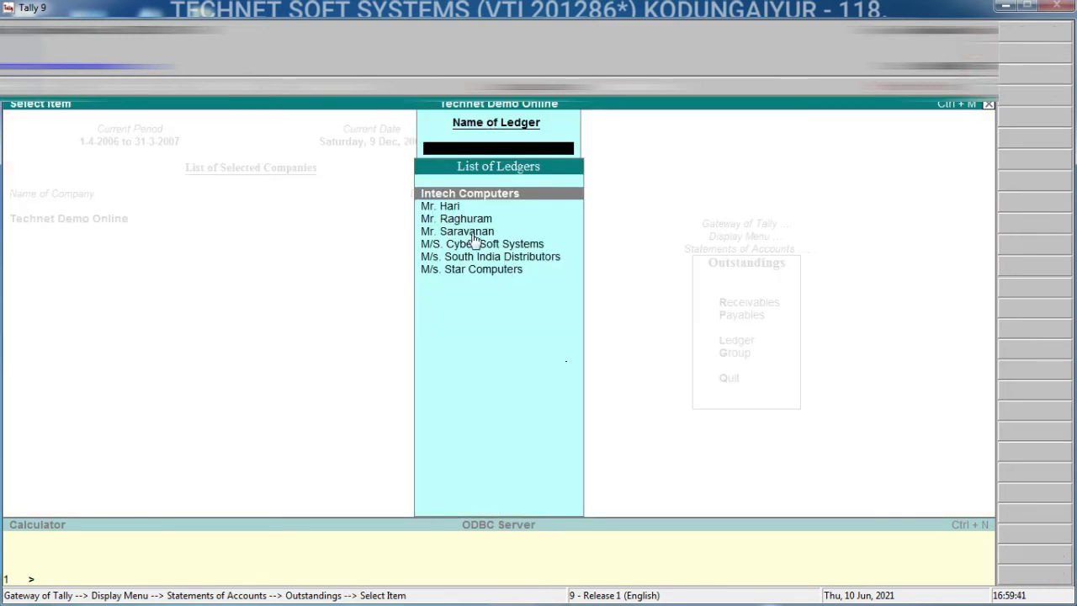
pyautogui.press('Escape')
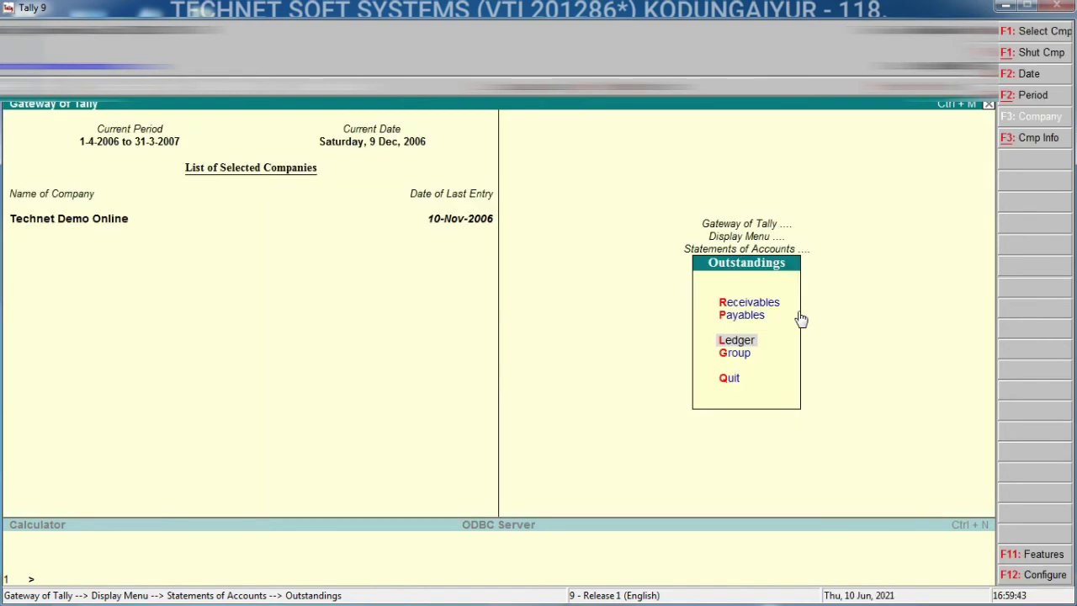
pyautogui.press('Escape')
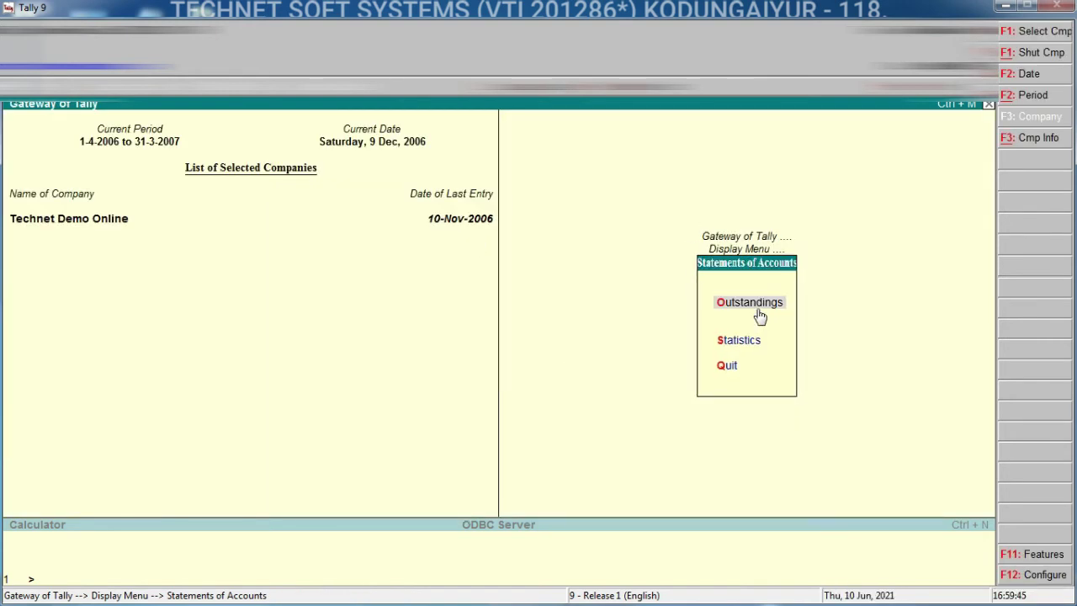
pyautogui.press('Escape')
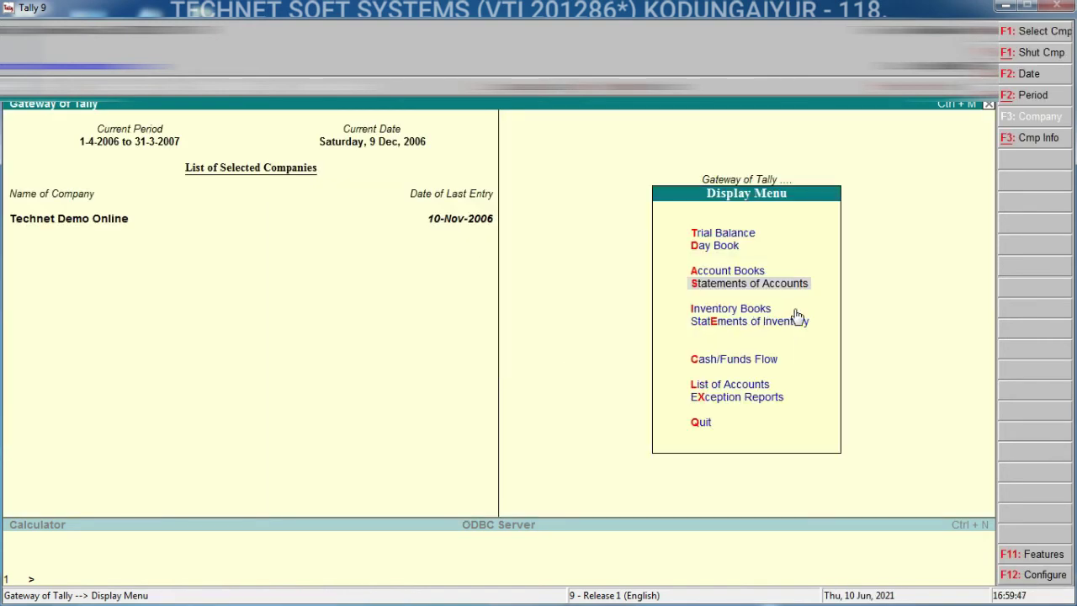
pyautogui.press('Escape')
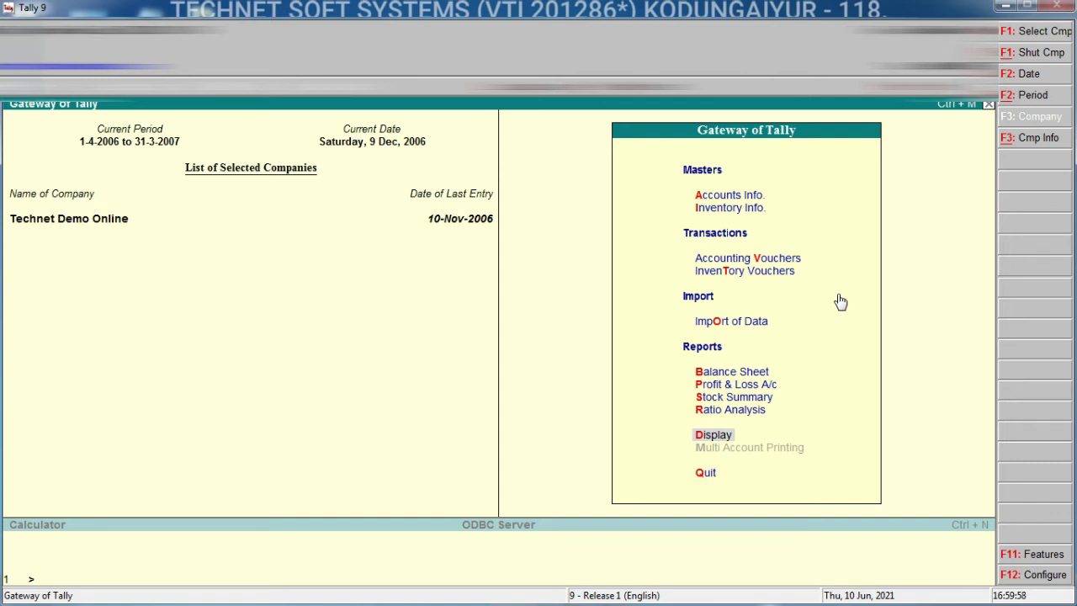
# - Switch to the Tally Foundation Book PDF in Adobe Acrobat Reader and review the section on viewing outstanding balances in sales
pyautogui.click(1006, 7)
pyautogui.click(607, 590)
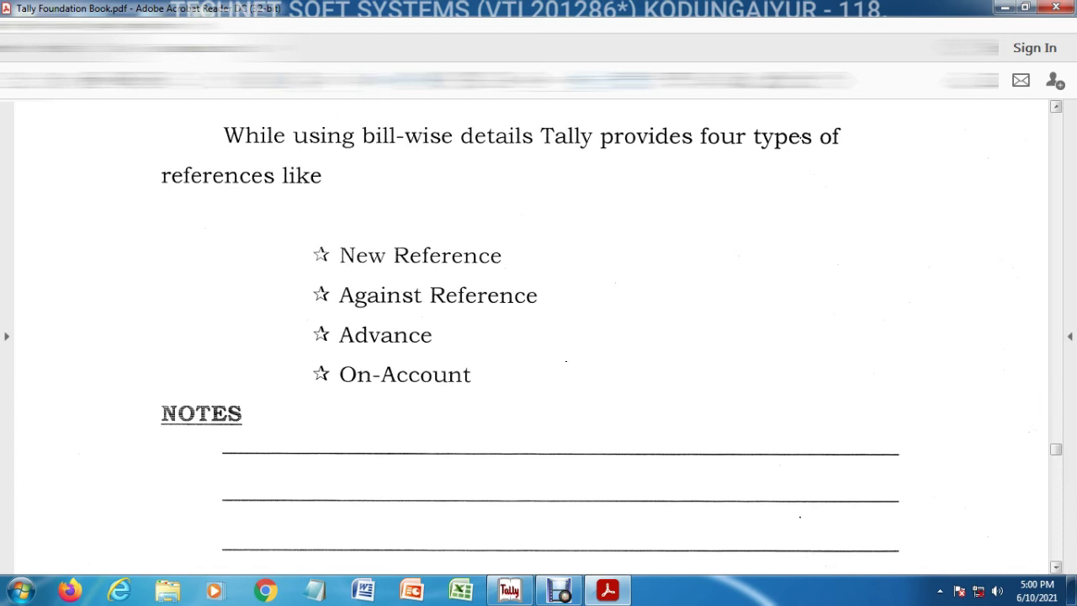
pyautogui.scroll(-5, 566, 361)
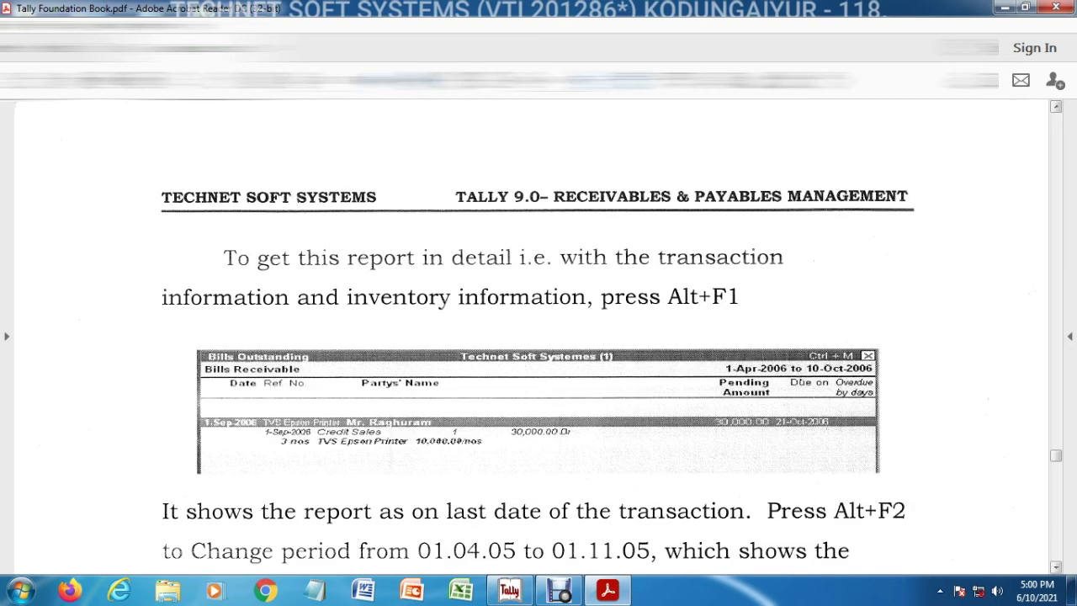
pyautogui.click(1056, 108)
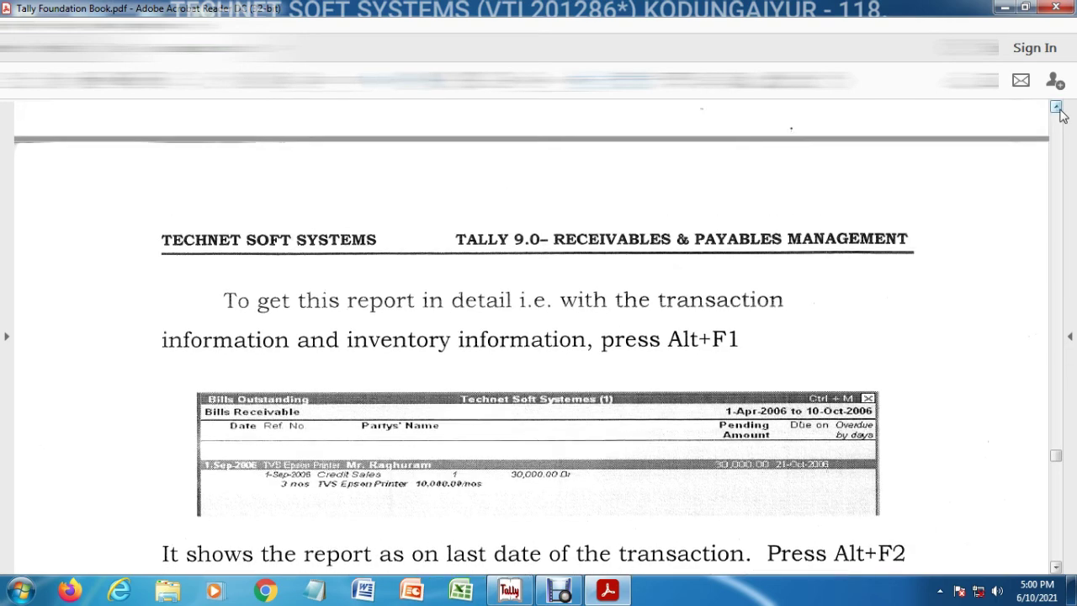
pyautogui.scroll(8, 1060, 113)
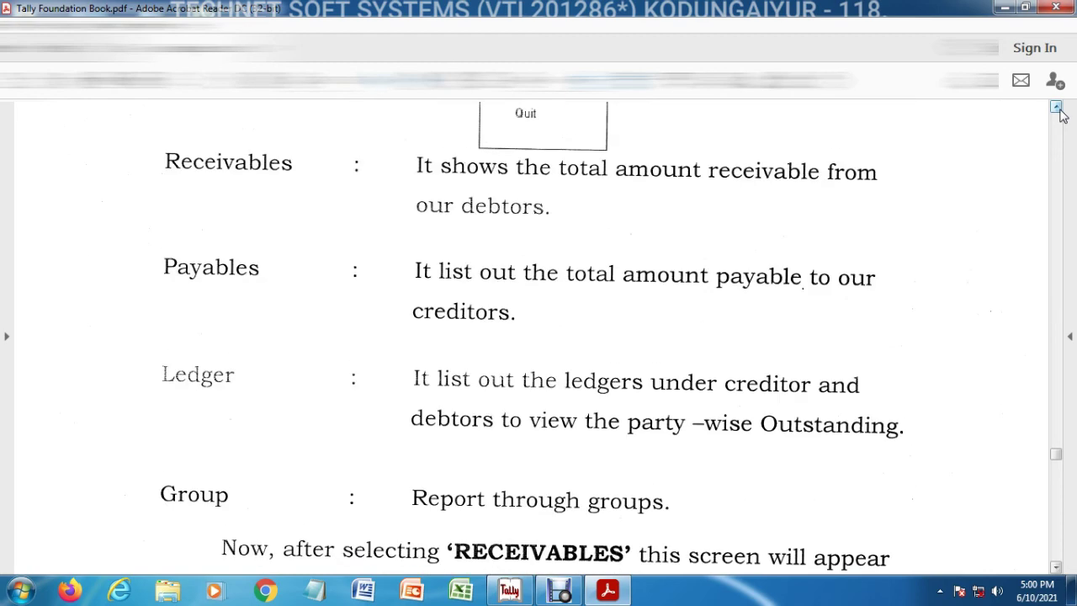
pyautogui.click(1057, 108)
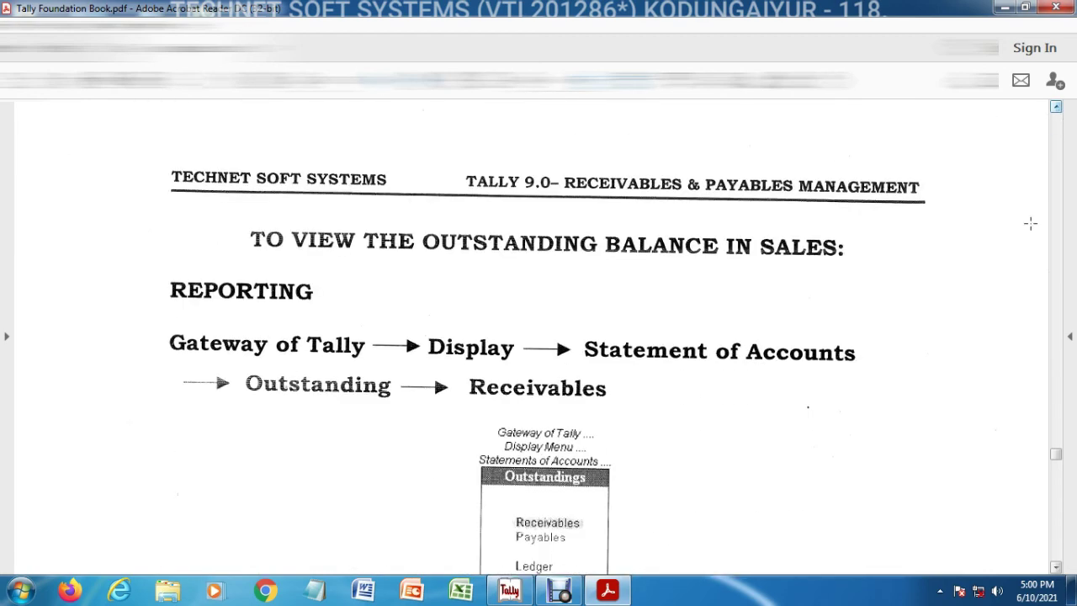
pyautogui.click(1057, 567)
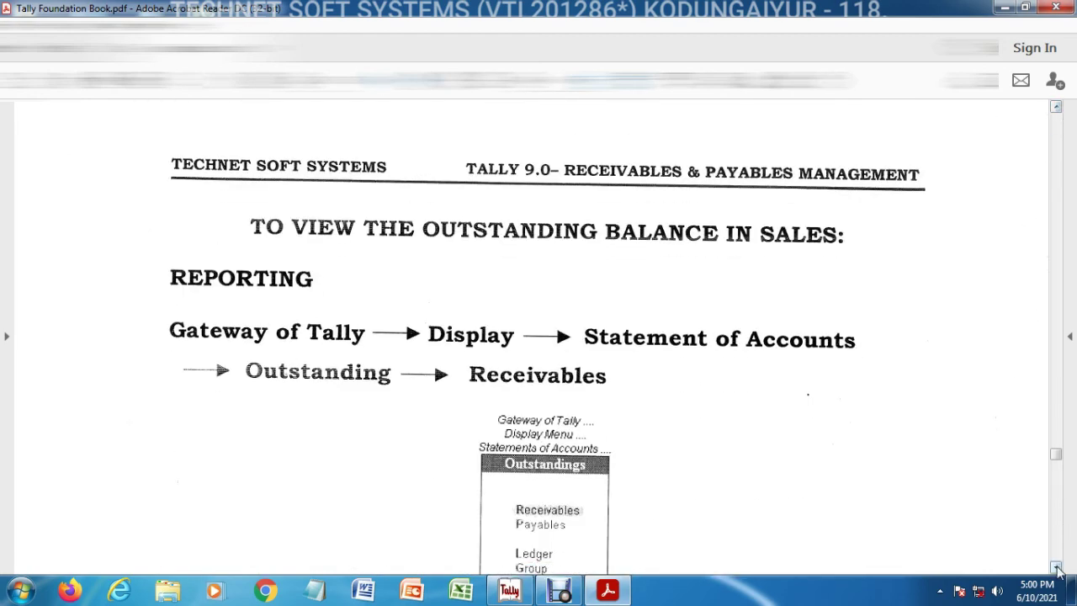
pyautogui.scroll(-5, 1059, 570)
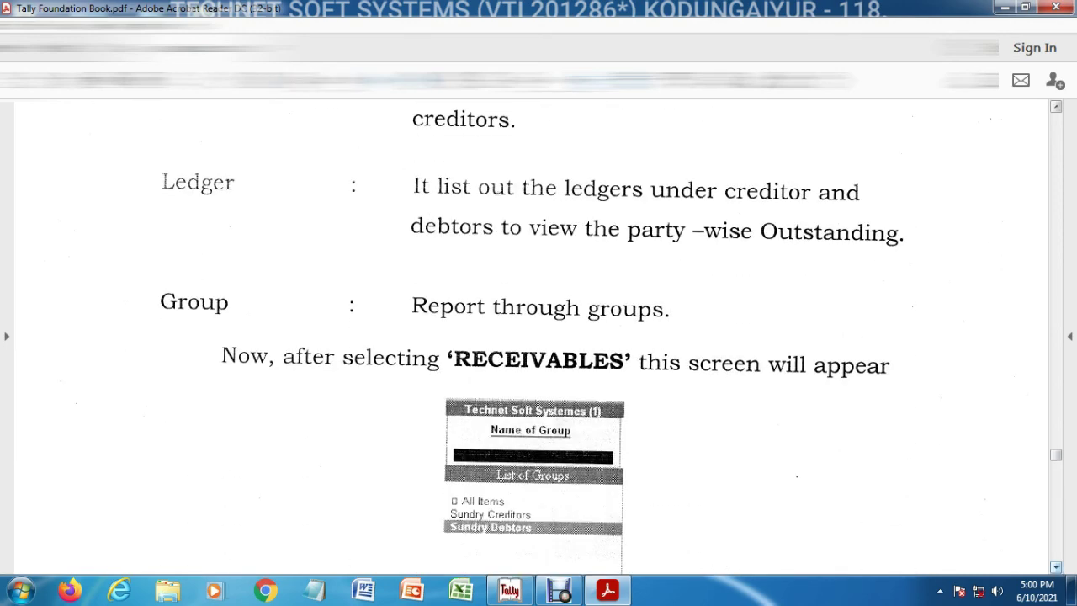
# - Read the course book's Against Reference receipt example for a sales voucher and its illustrated voucher entry
pyautogui.press('Right')
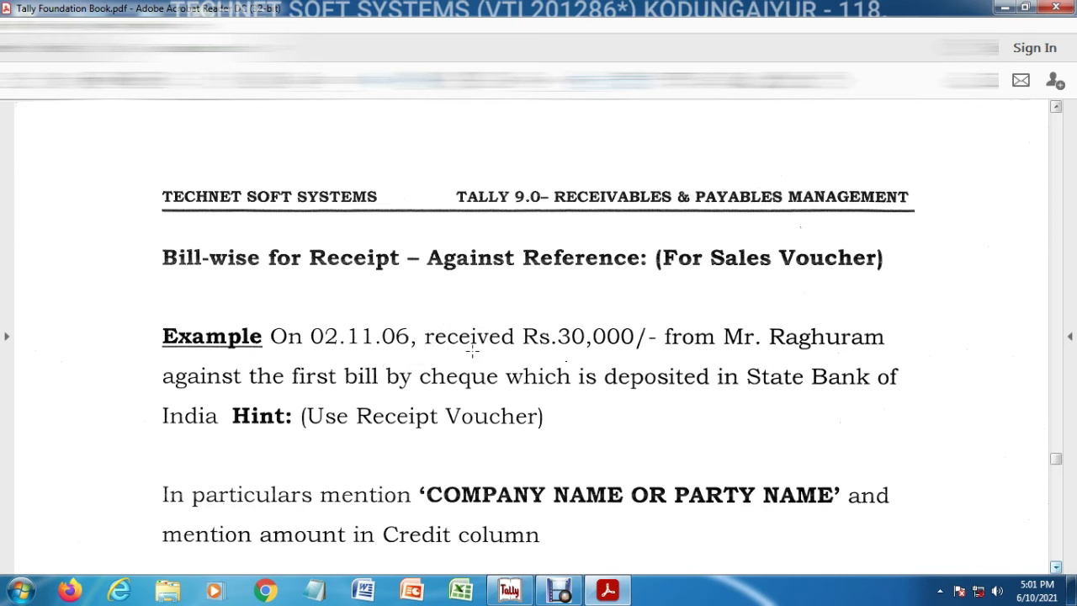
pyautogui.moveTo(415, 319); pyautogui.dragTo(535, 360)
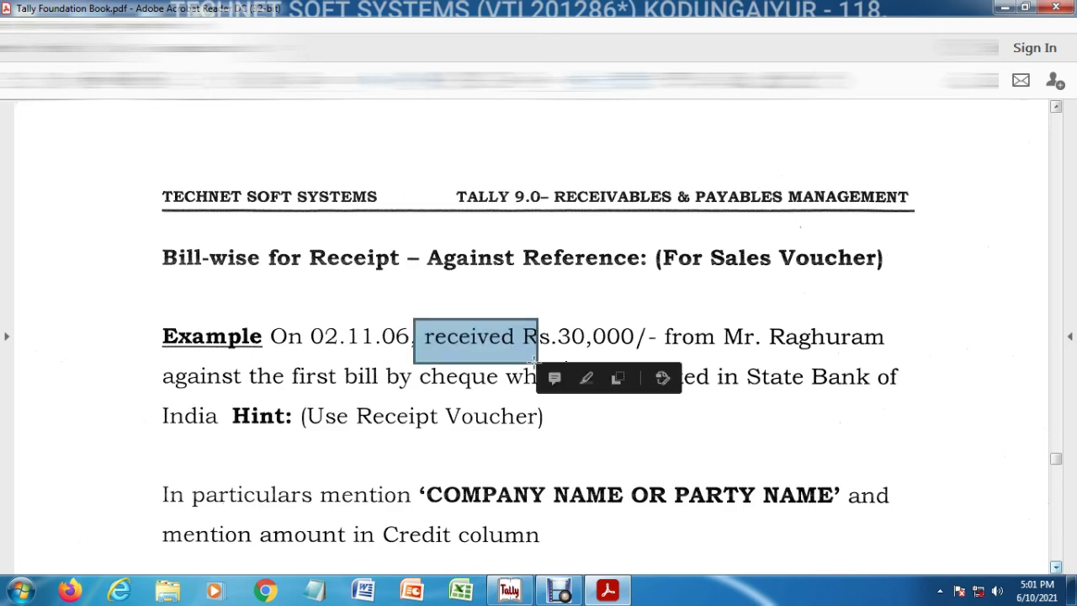
pyautogui.click(502, 358)
pyautogui.click(502, 361)
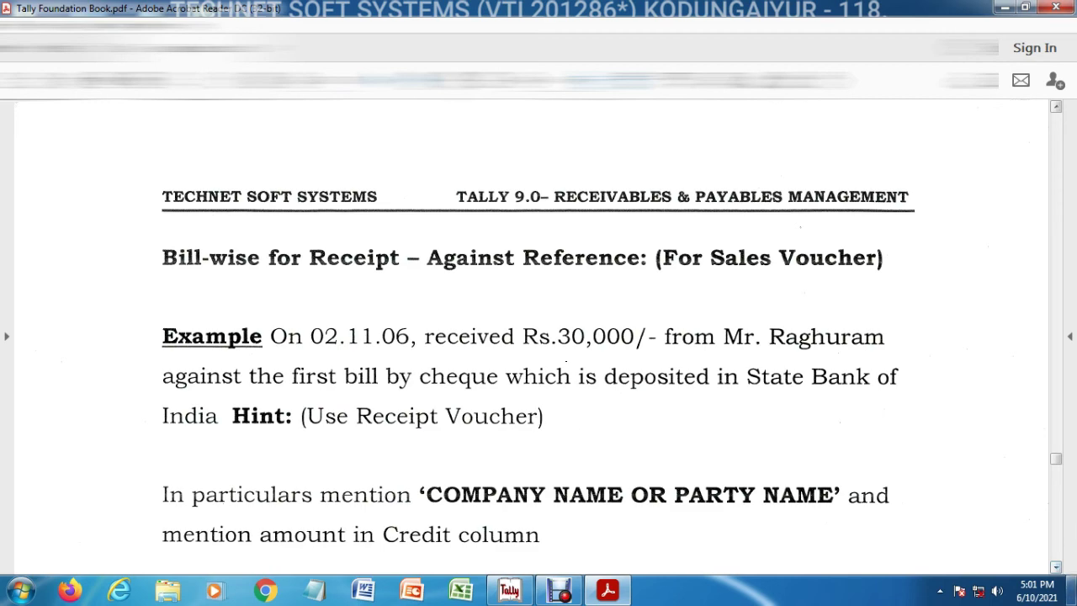
pyautogui.click(1055, 569)
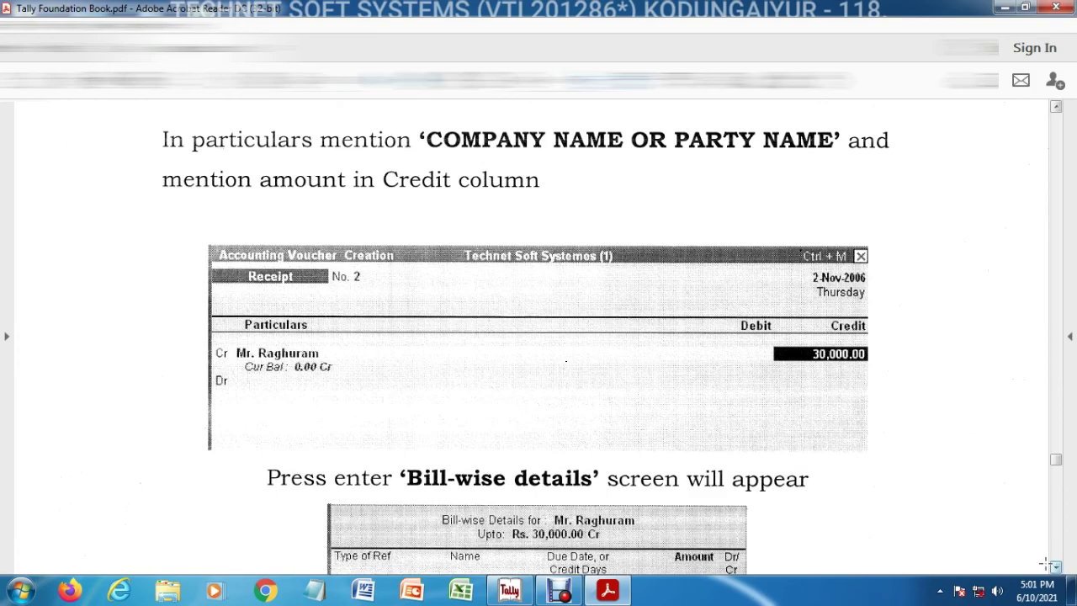
# - Switch back to Tally and start a Receipt accounting voucher dated 2-11-2006
pyautogui.click(510, 590)
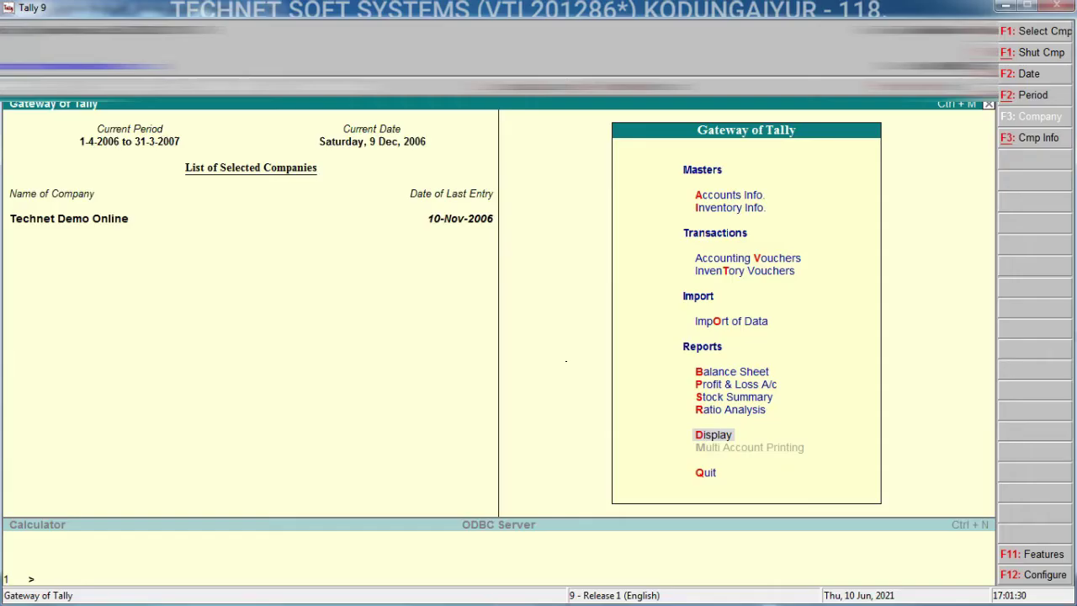
pyautogui.click(734, 260)
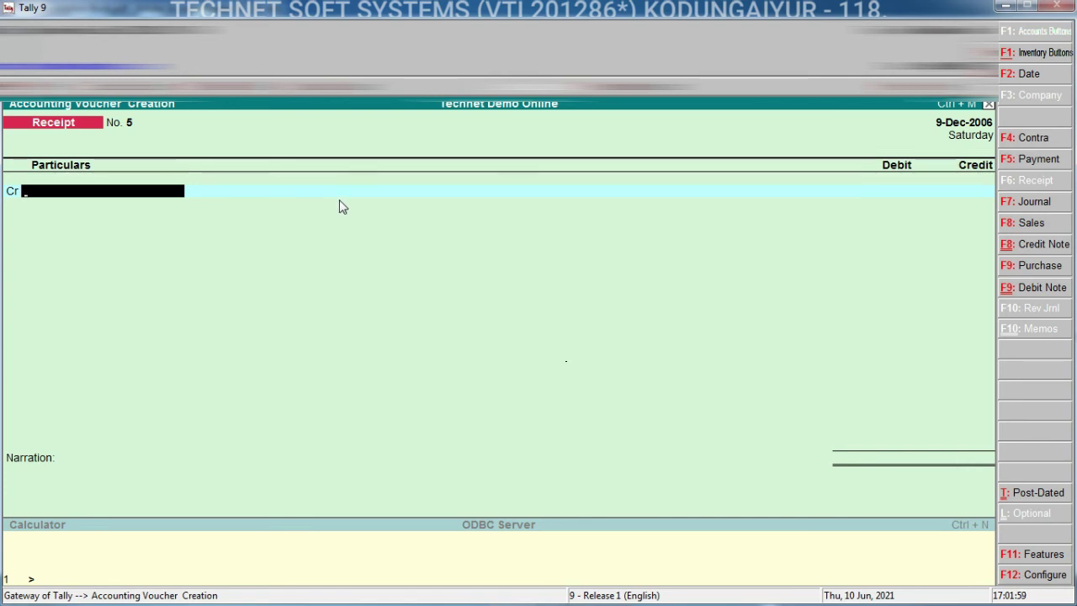
pyautogui.press('F2')
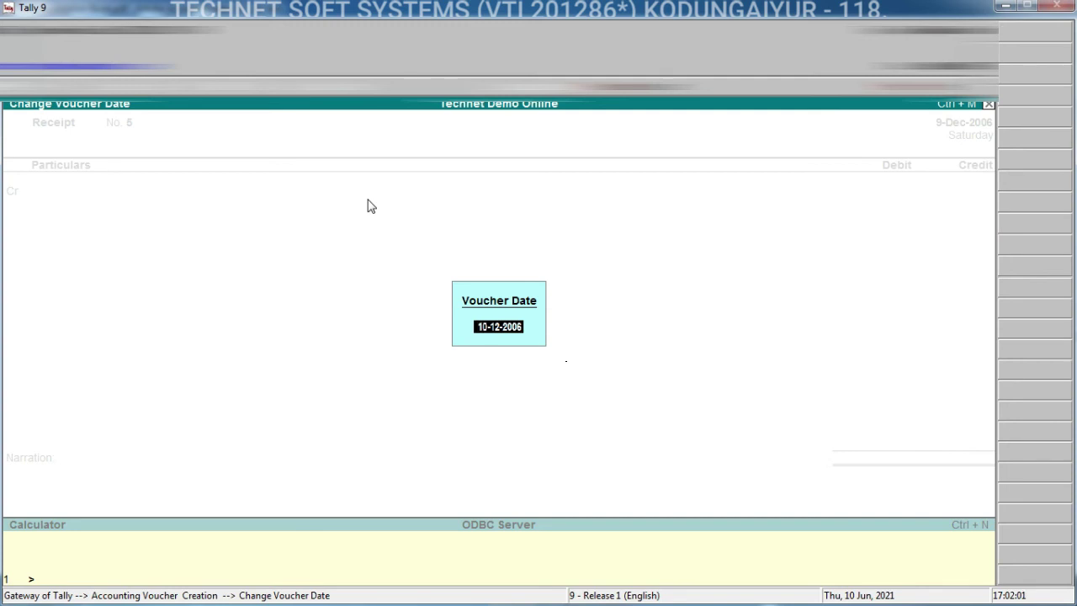
pyautogui.write('02.11')
pyautogui.press('Return')
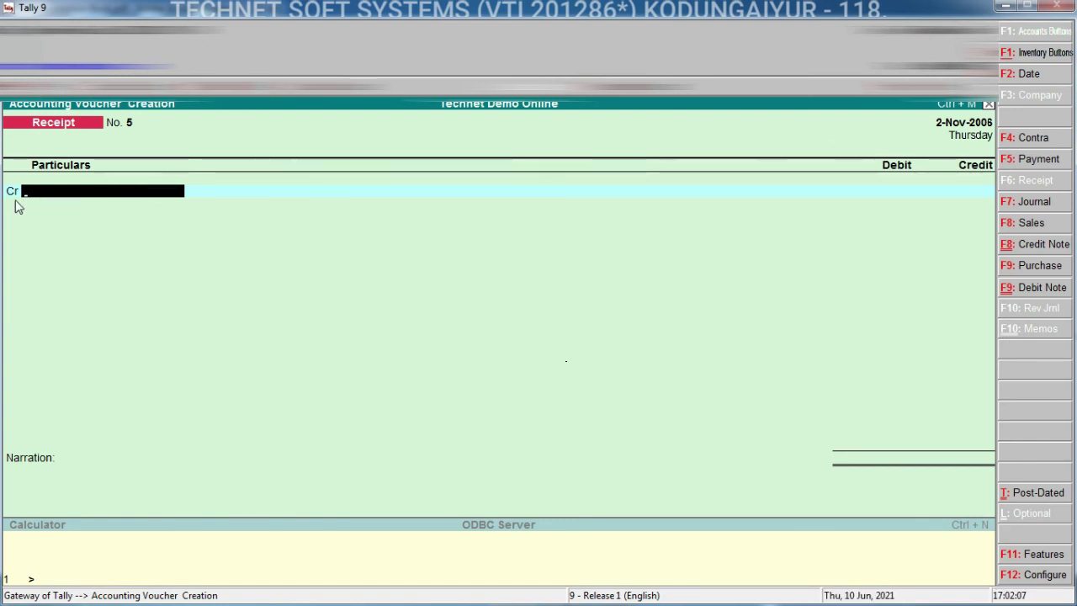
# - Credit the credit sale customer's ledger with 30,000 in the receipt voucher
pyautogui.write('M')
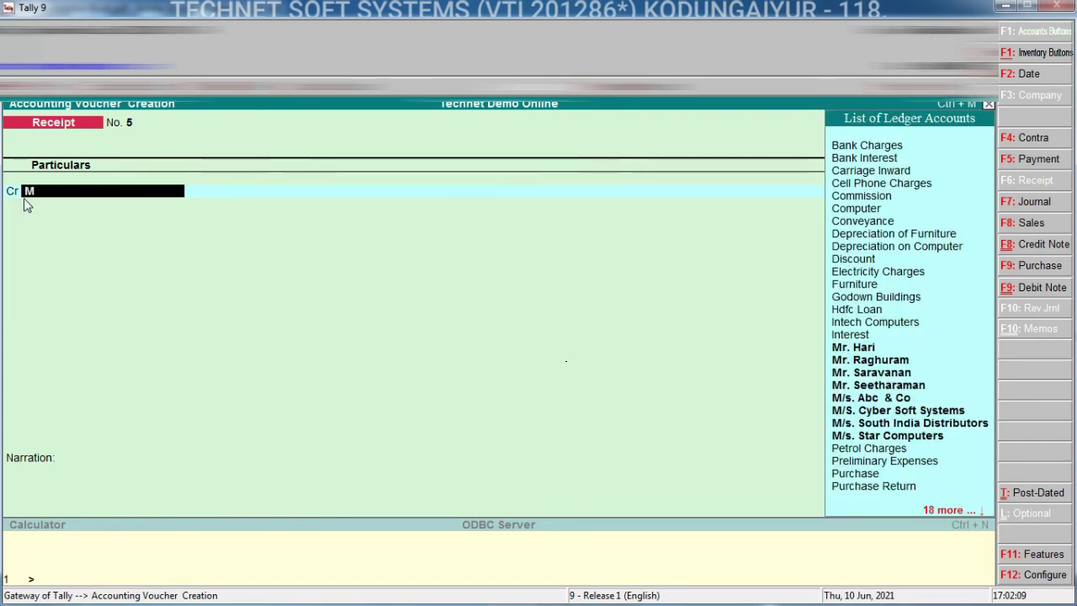
pyautogui.click(893, 367)
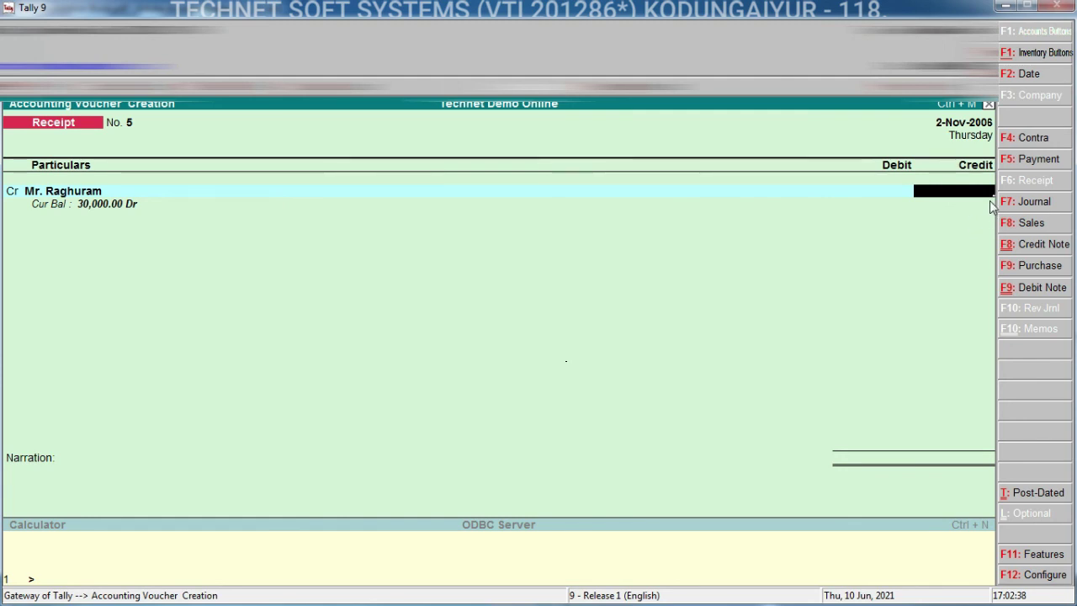
pyautogui.write('300000')
pyautogui.press('BackSpace')
pyautogui.press('Return')
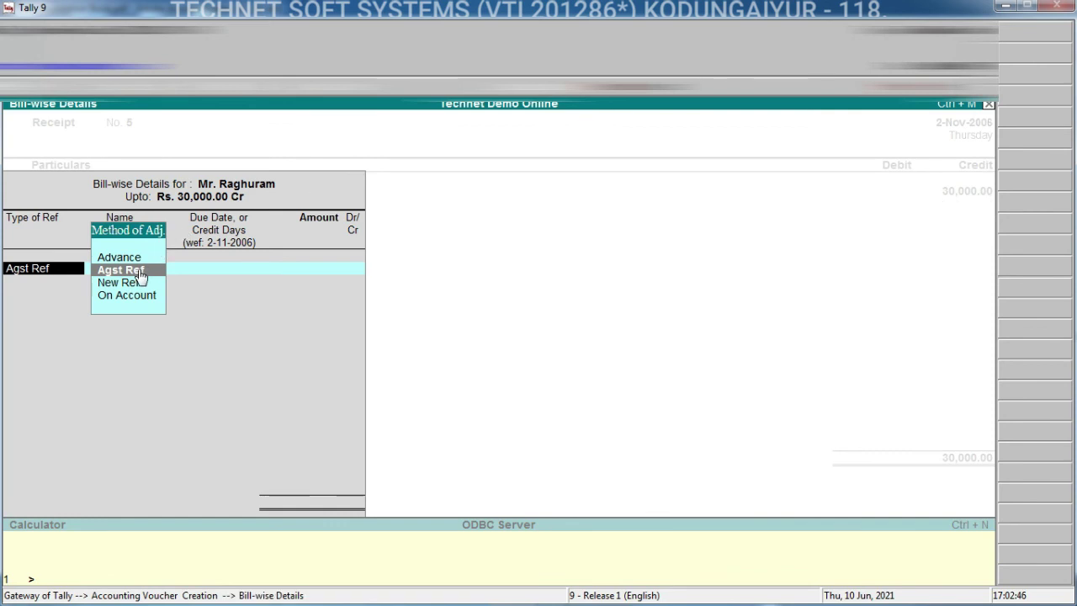
# - Allocate the full 30,000 as Agst Ref to the customer's pending Tvs Epson Printer bill
pyautogui.click(139, 271)
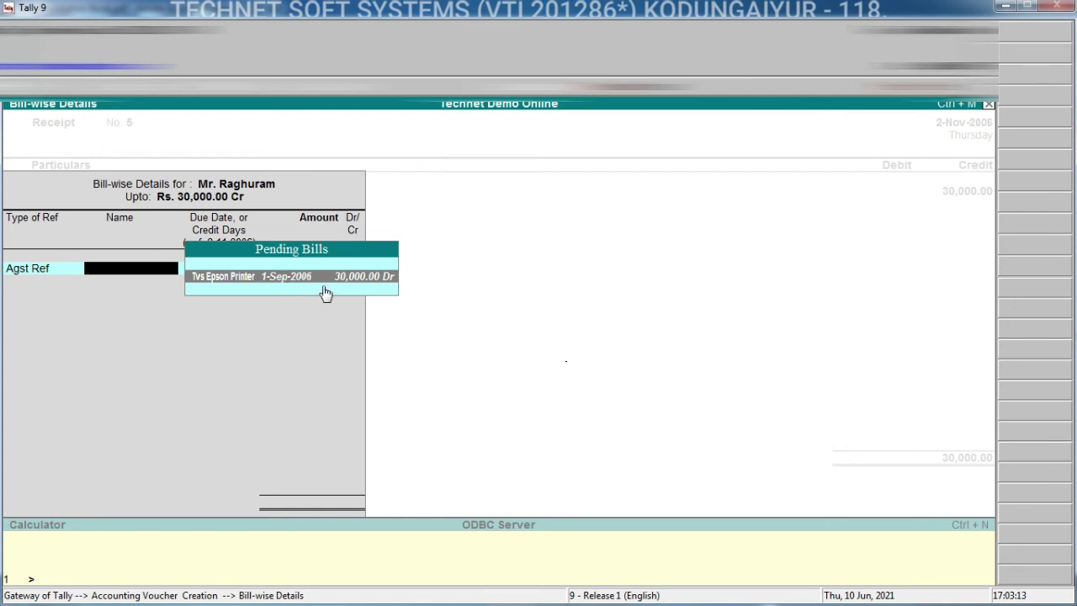
pyautogui.press('Return')
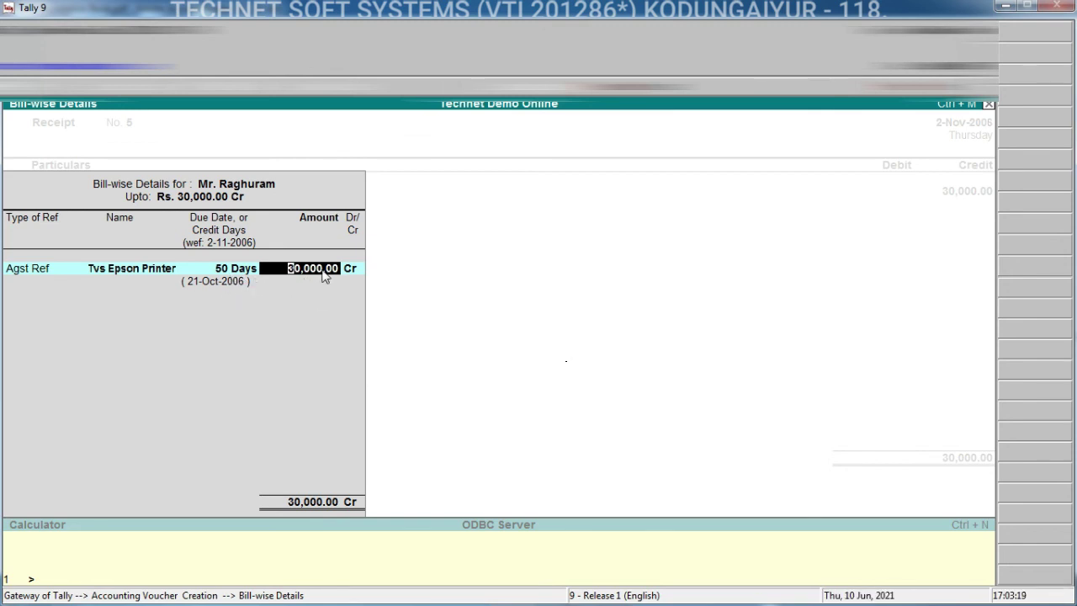
pyautogui.press('Return')
pyautogui.press('Return')
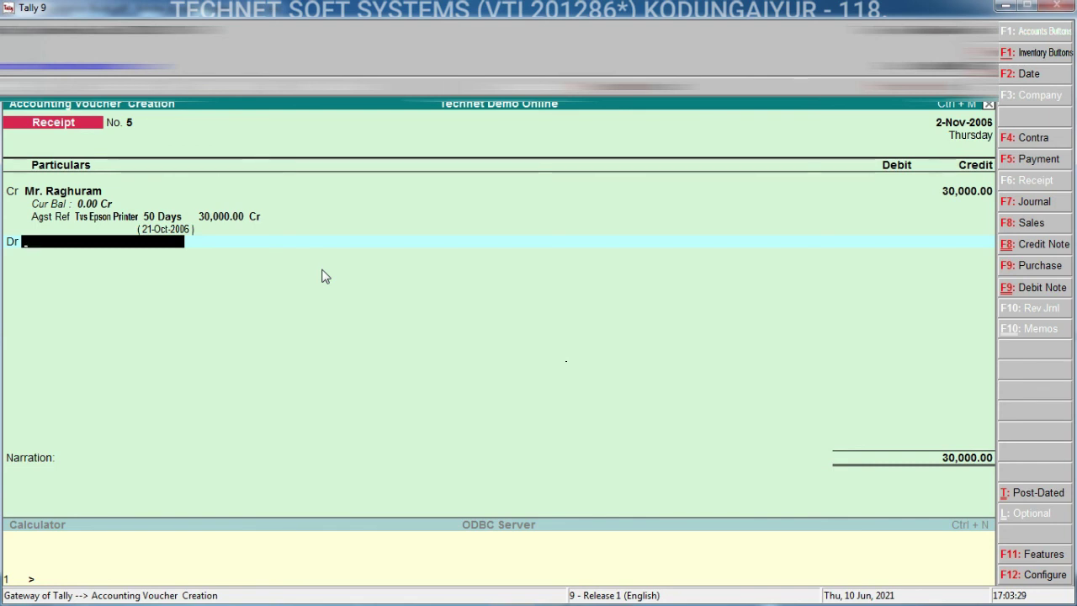
# - Debit State Bank of India with 30,000, save the receipt without a cheque number and return to the Gateway of Tally
pyautogui.write('Stat')
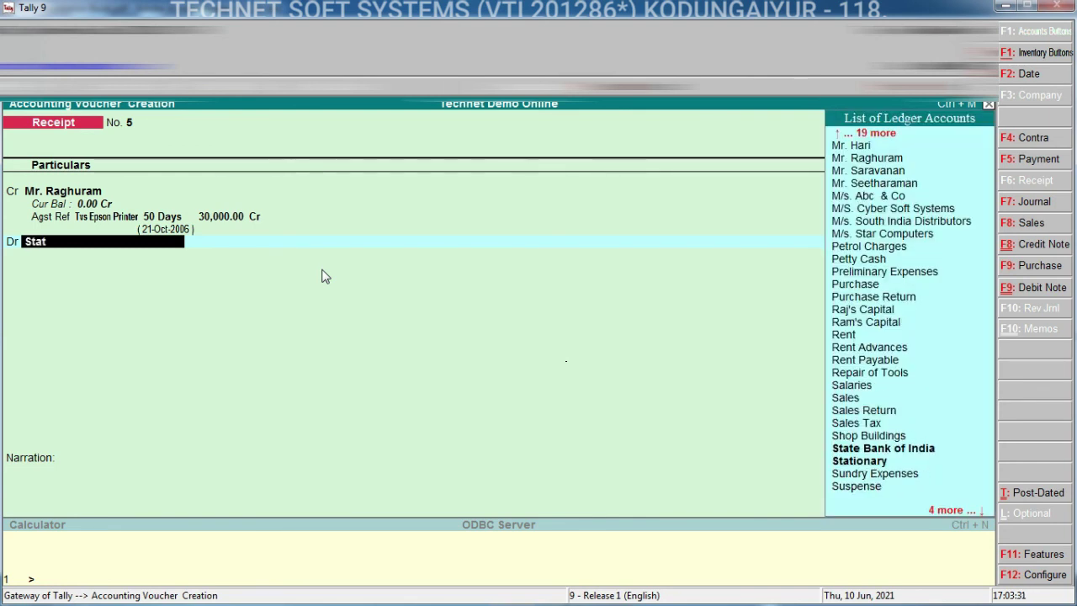
pyautogui.press('Down')
pyautogui.press('Up')
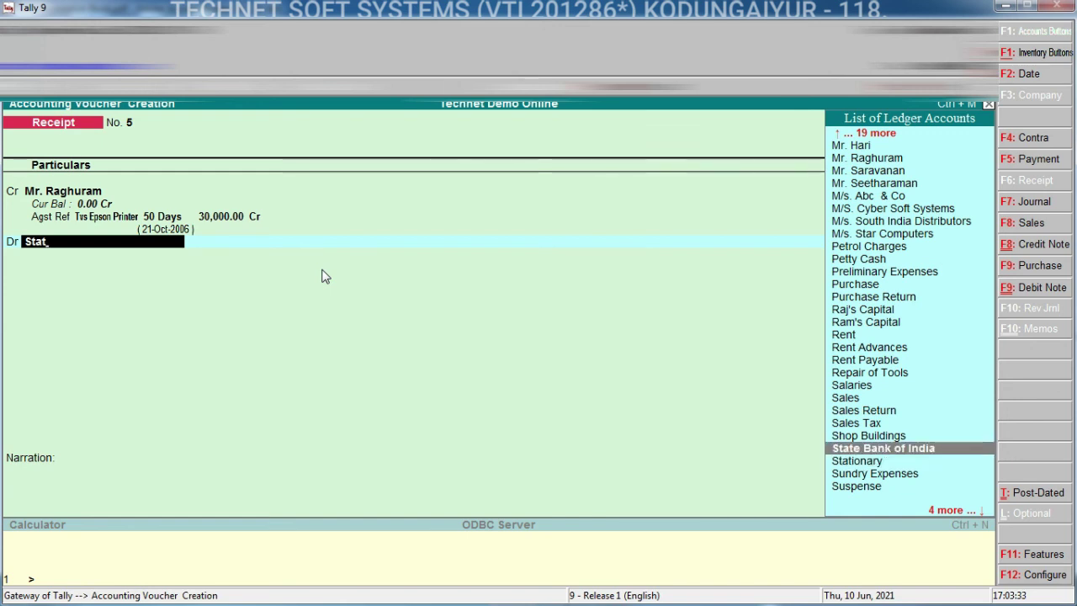
pyautogui.press('Return')
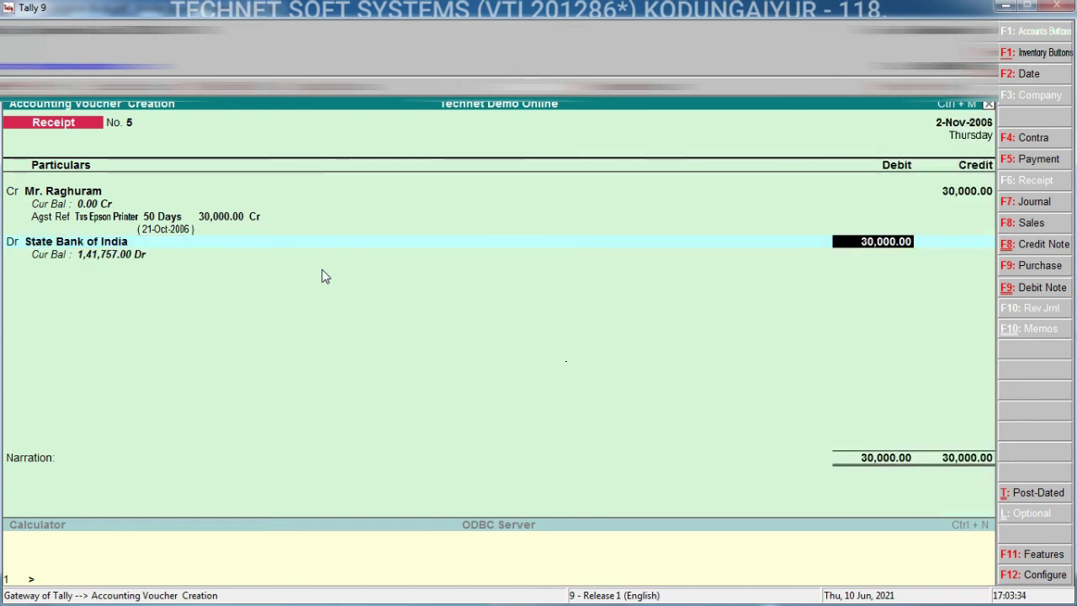
pyautogui.press('Return')
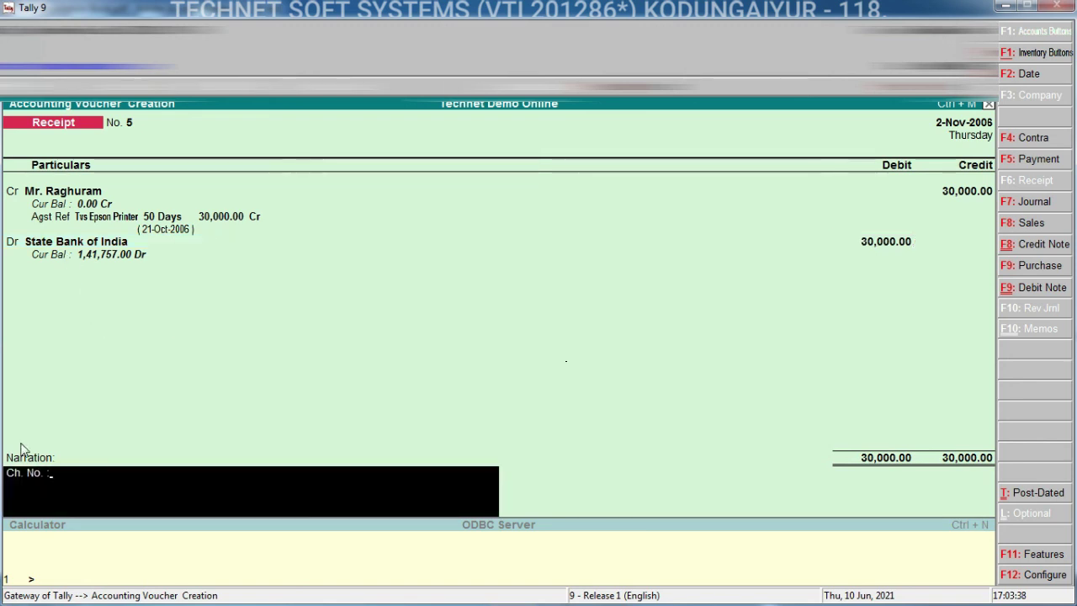
pyautogui.press('Return')
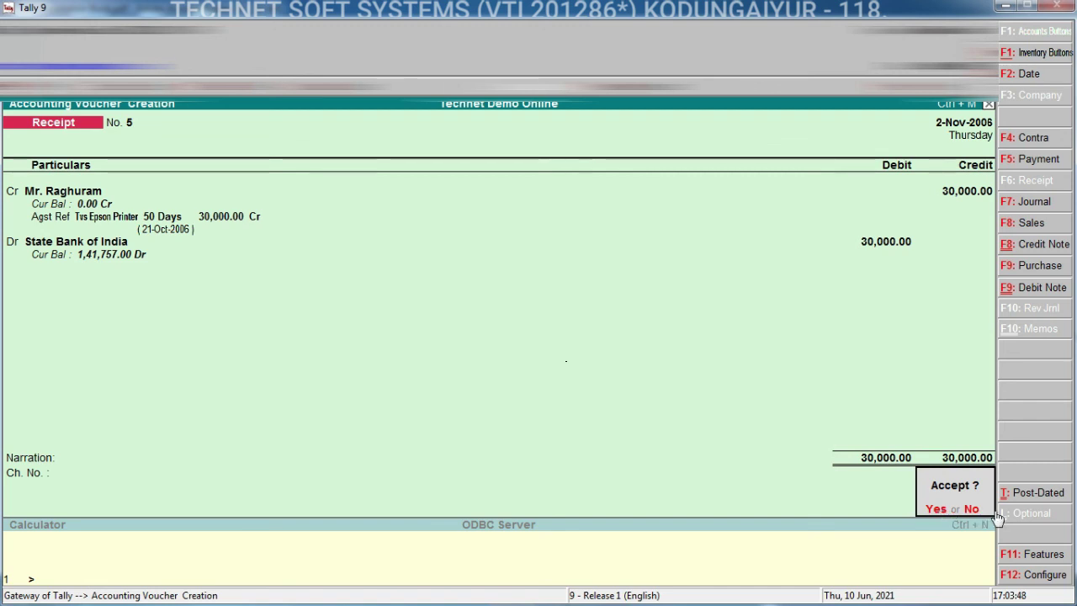
pyautogui.press('y')
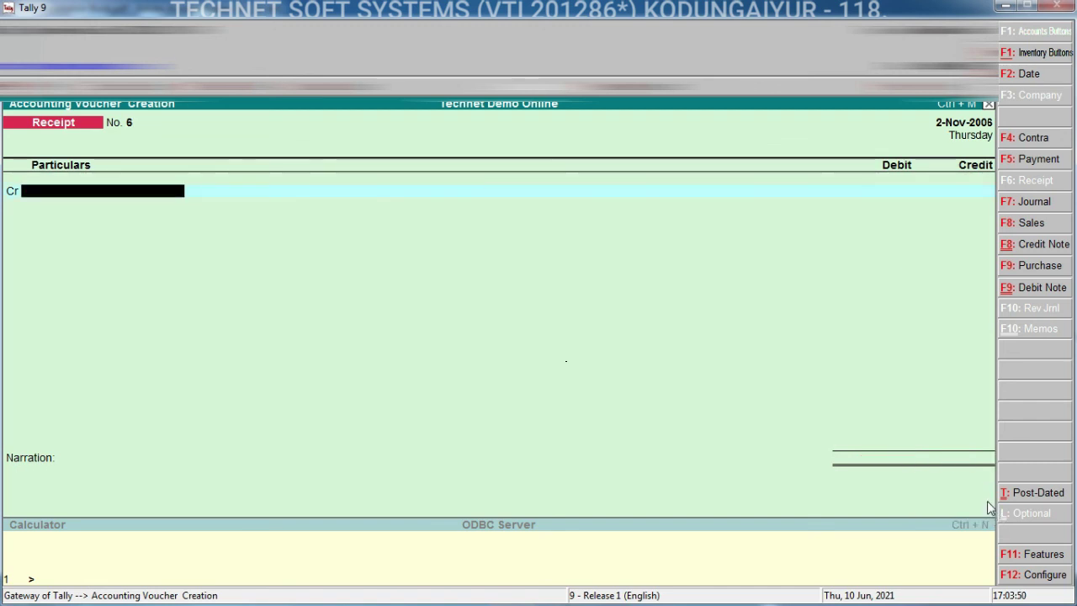
pyautogui.press('Escape')
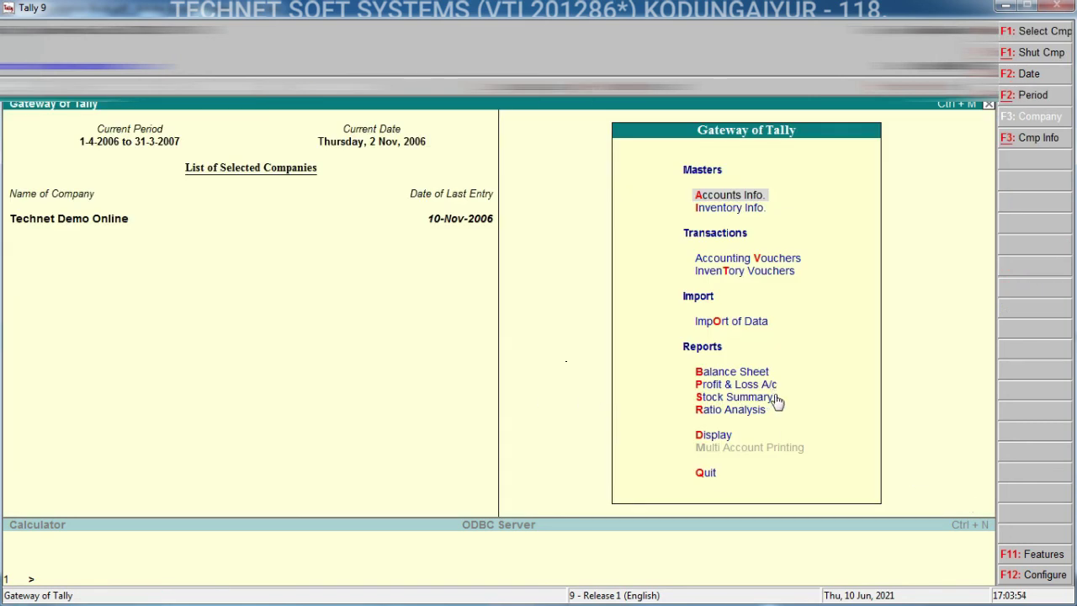
# - Open the Receivables report under the Outstandings statements of accounts
pyautogui.click(709, 441)
pyautogui.click(709, 441)
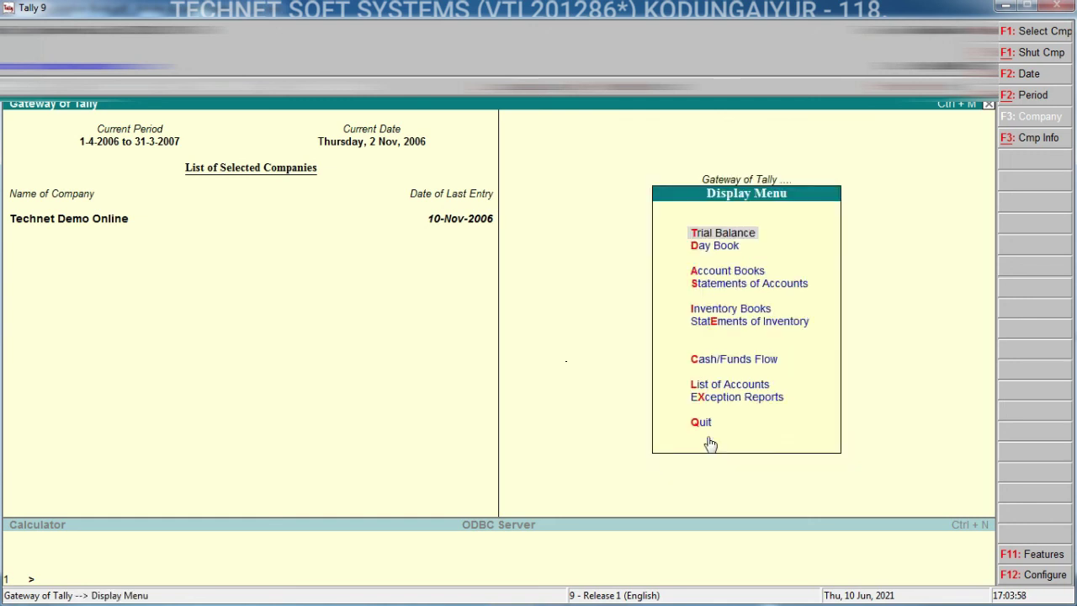
pyautogui.click(747, 288)
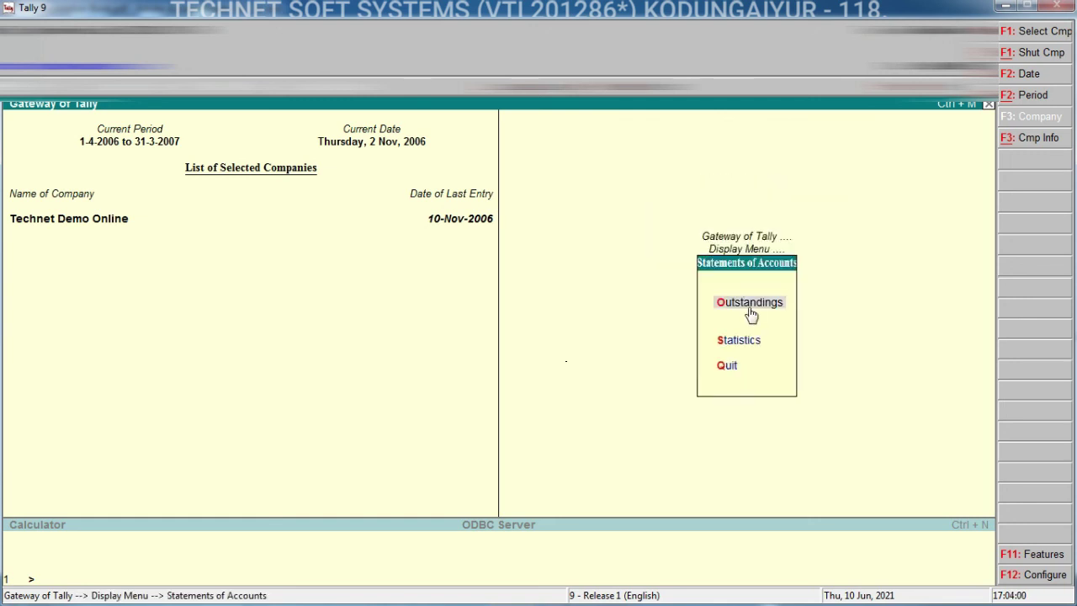
pyautogui.click(751, 305)
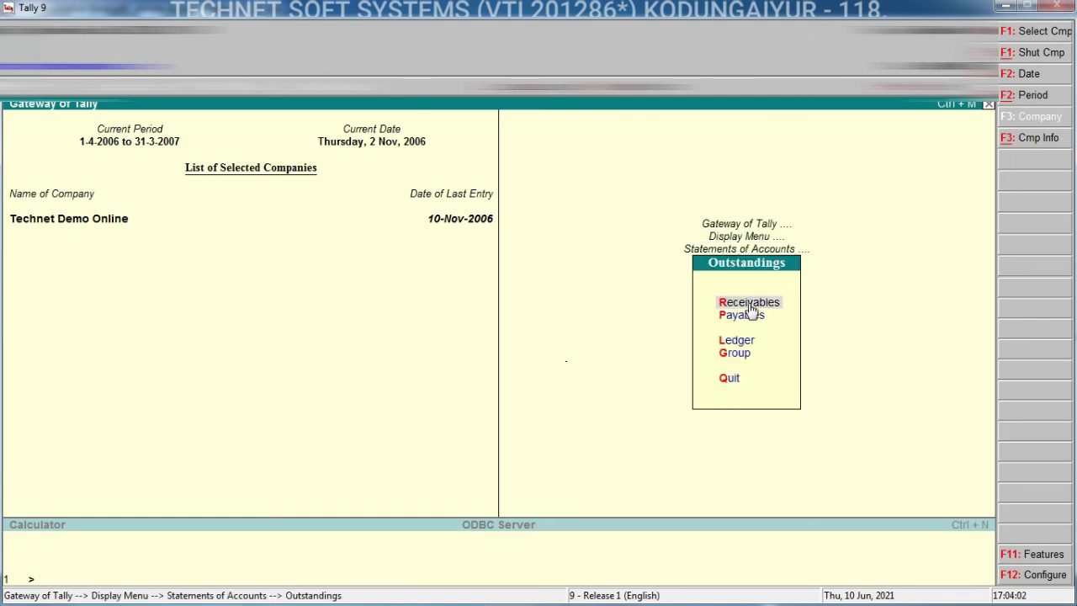
pyautogui.click(750, 306)
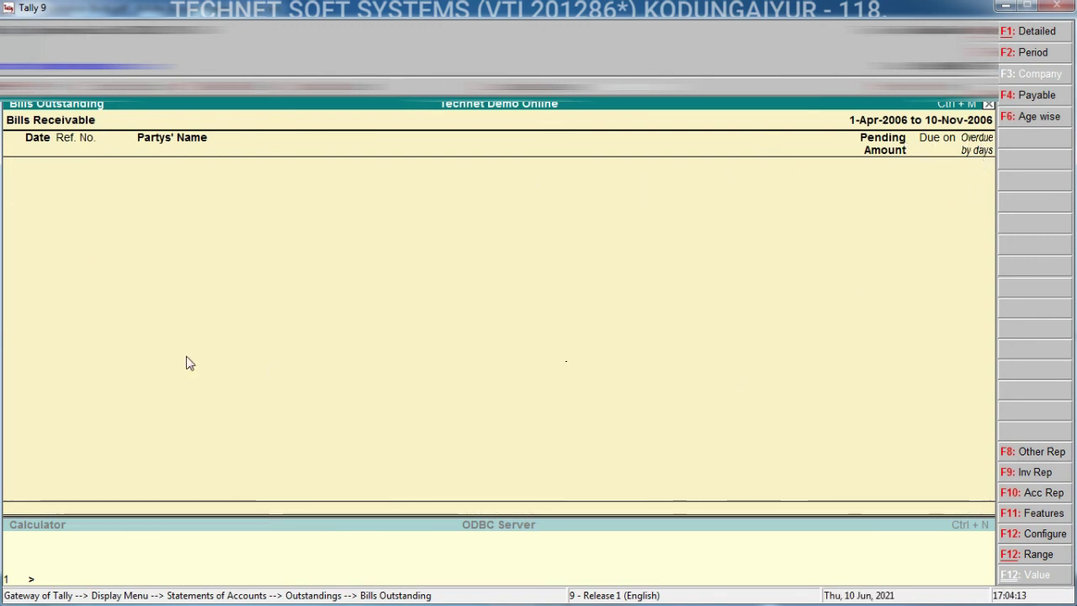
# - Set the receivables report's period to 1-4-2006 through 31-3-2007
pyautogui.press('F2')
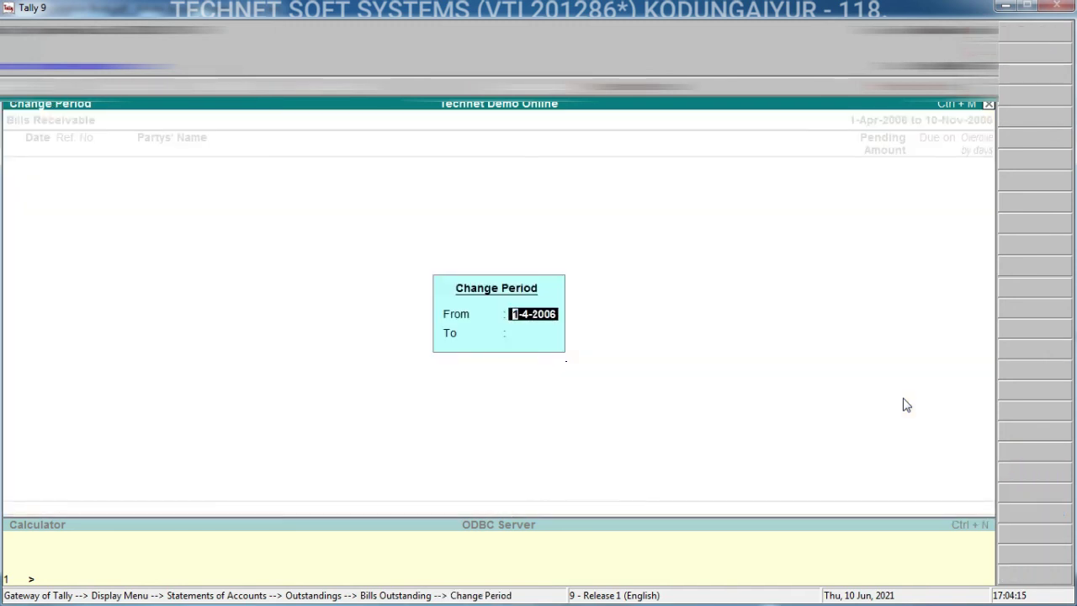
pyautogui.press('Return')
pyautogui.write('31.3')
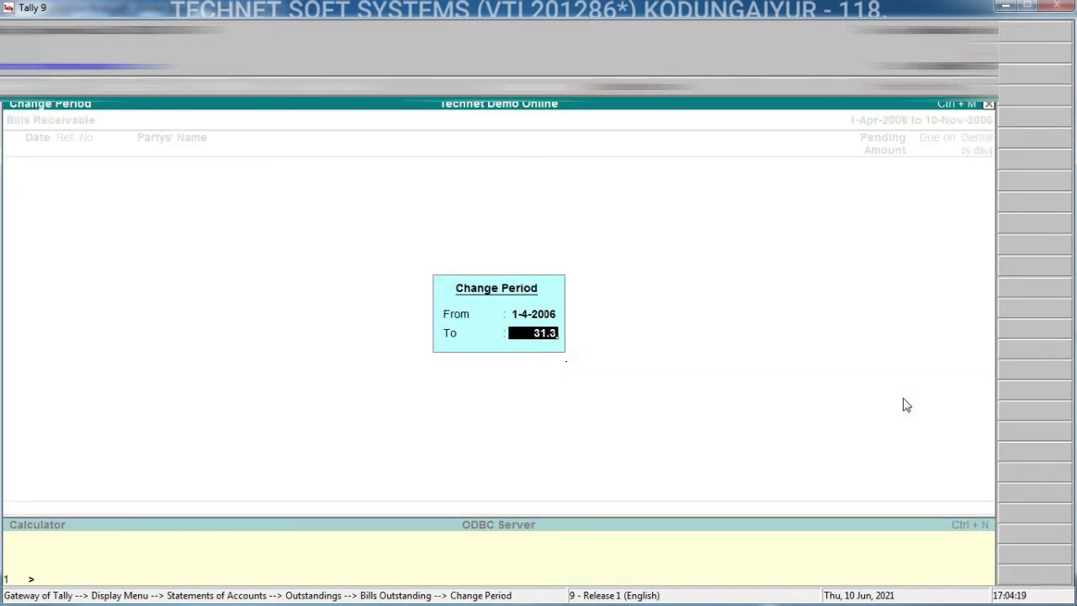
pyautogui.press('Return')
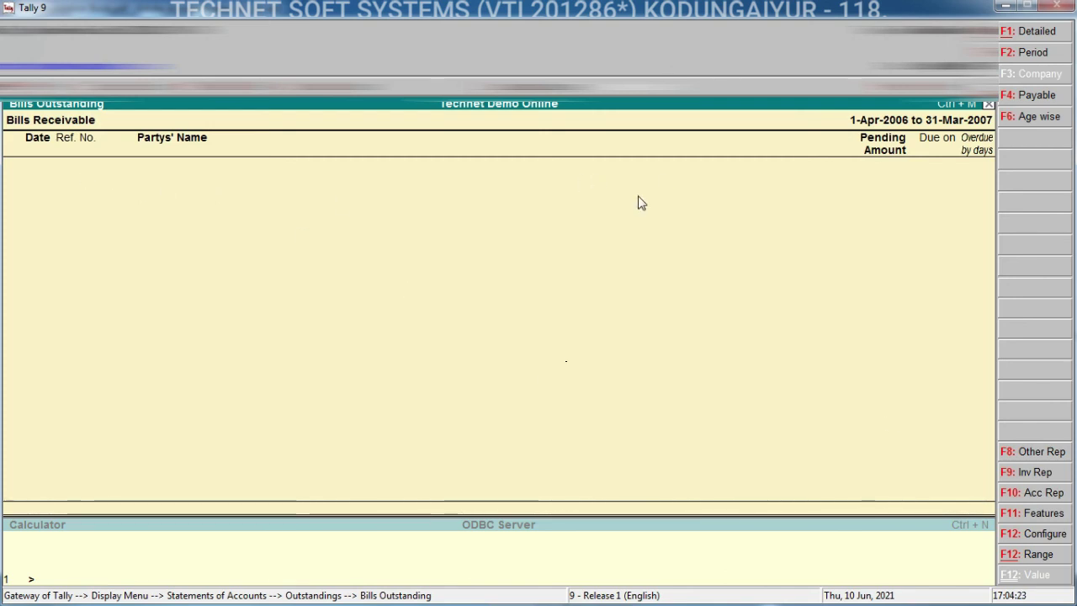
# - Check the customer's pending bills in the Ledger Outstandings report, and return to the Outstandings menu
pyautogui.press('Escape')
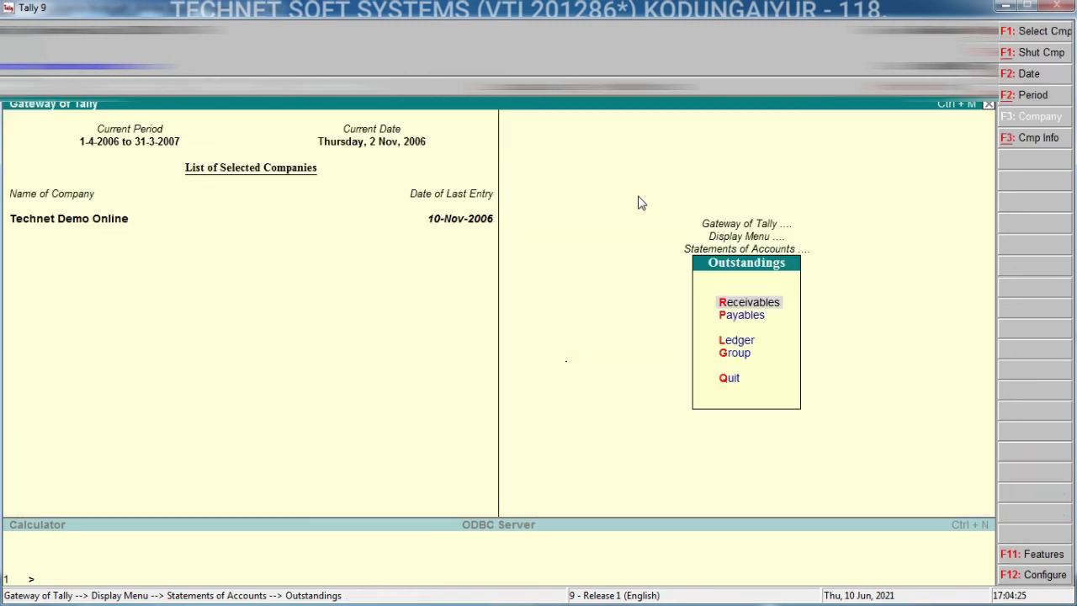
pyautogui.click(739, 343)
pyautogui.click(473, 223)
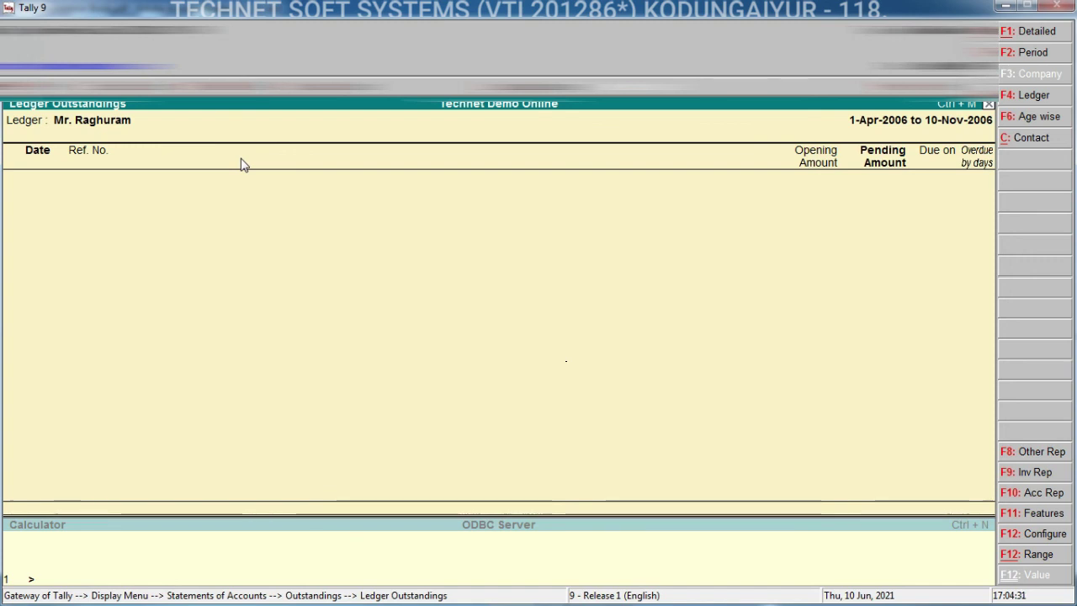
pyautogui.press('Escape')
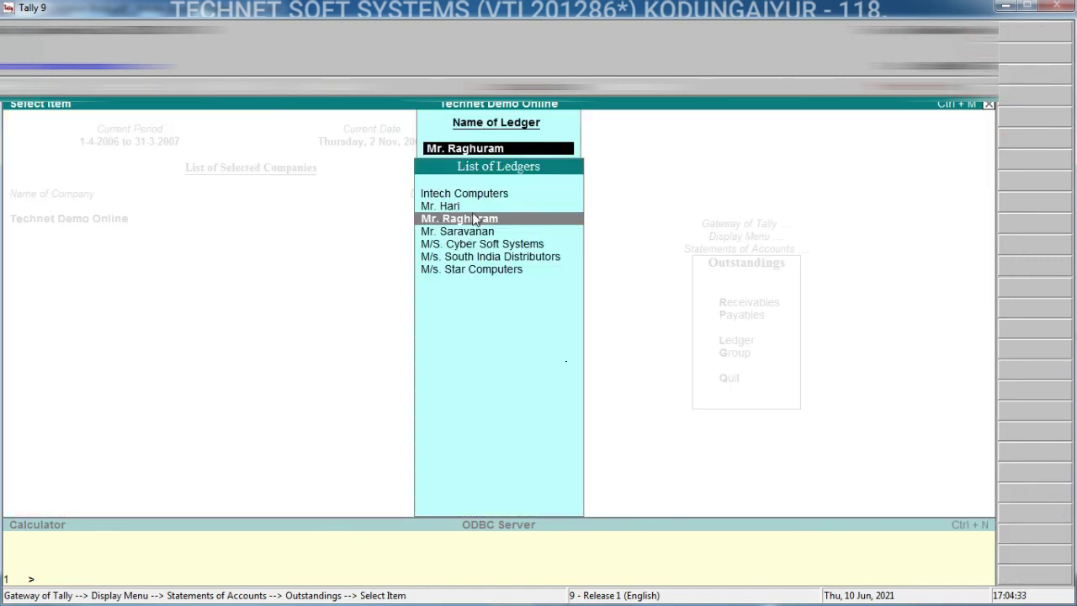
pyautogui.press('Return')
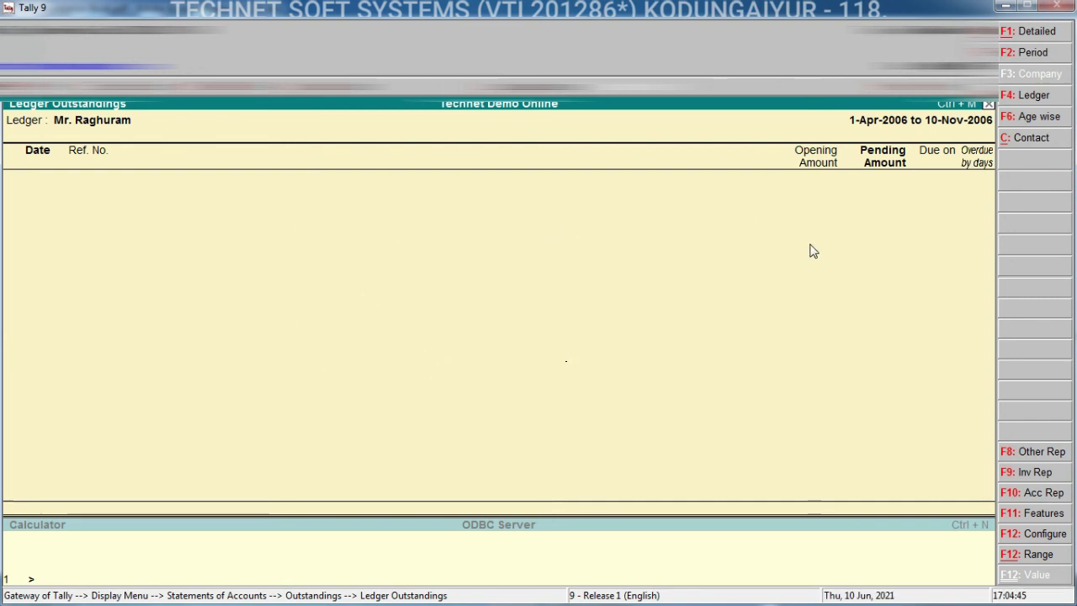
pyautogui.press('Escape')
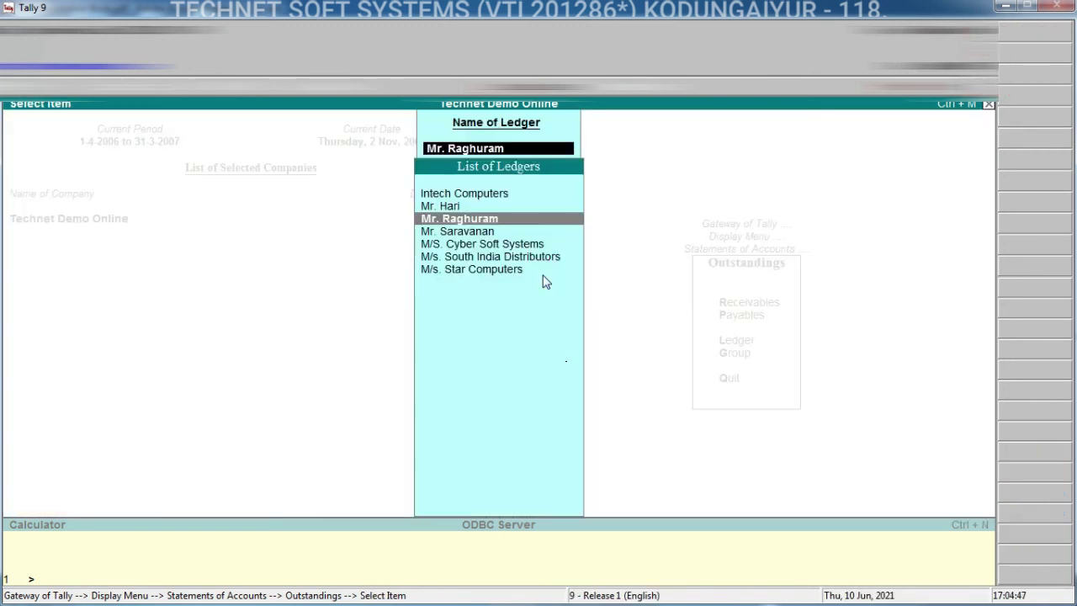
pyautogui.press('Escape')
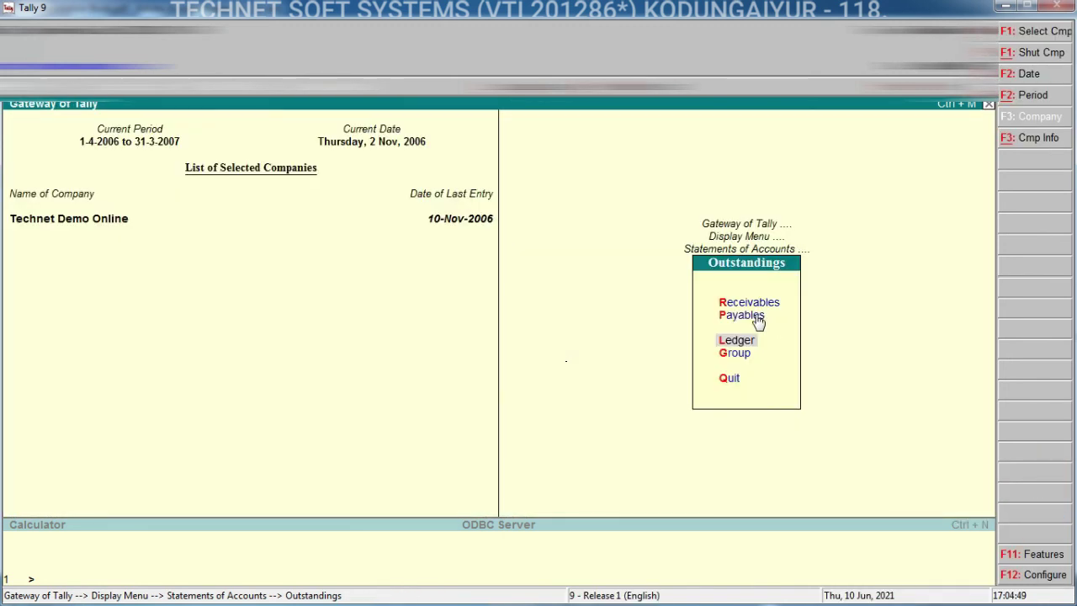